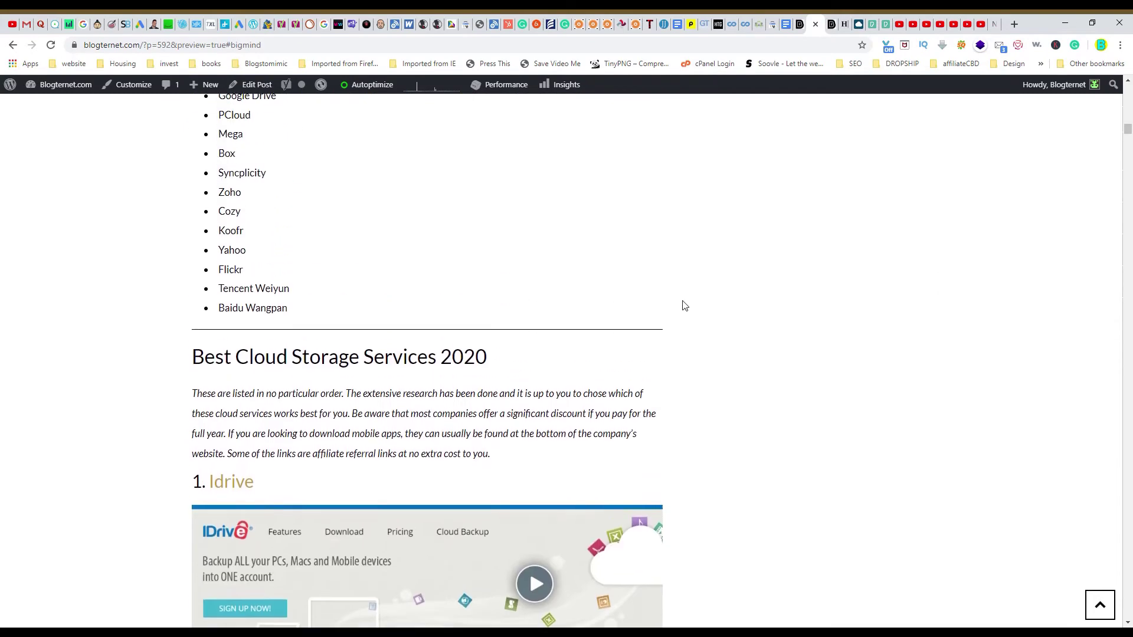
pyautogui.scroll(5, 231, 342)
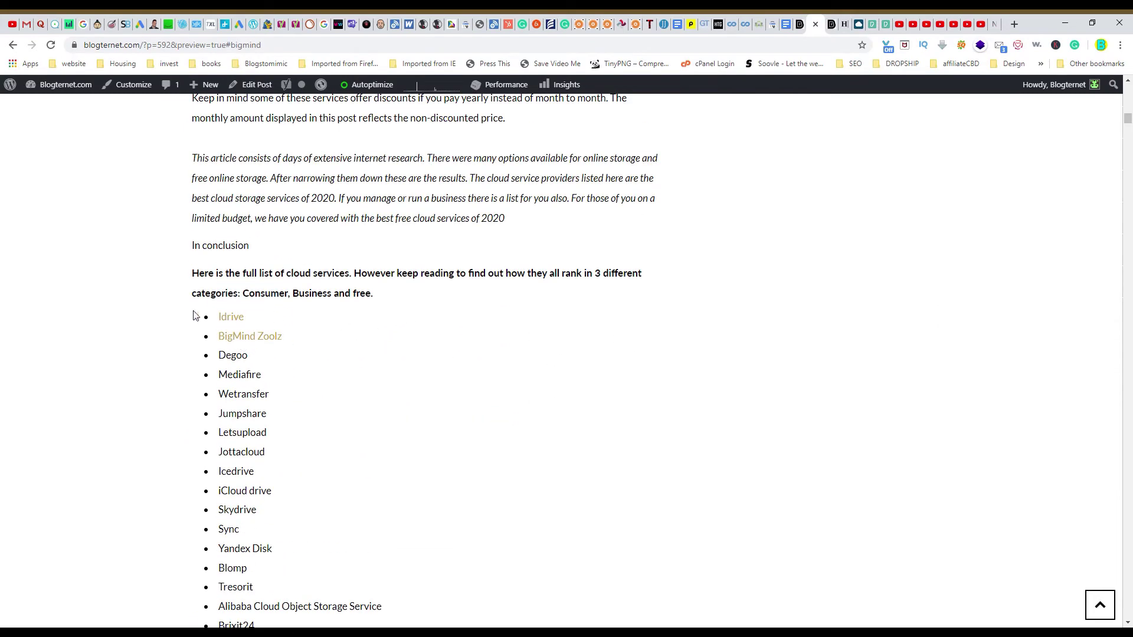
# Select the Idrive and BigMind Zoolz link texts in the preview's cloud services list
pyautogui.moveTo(243, 318); pyautogui.dragTo(214, 322)
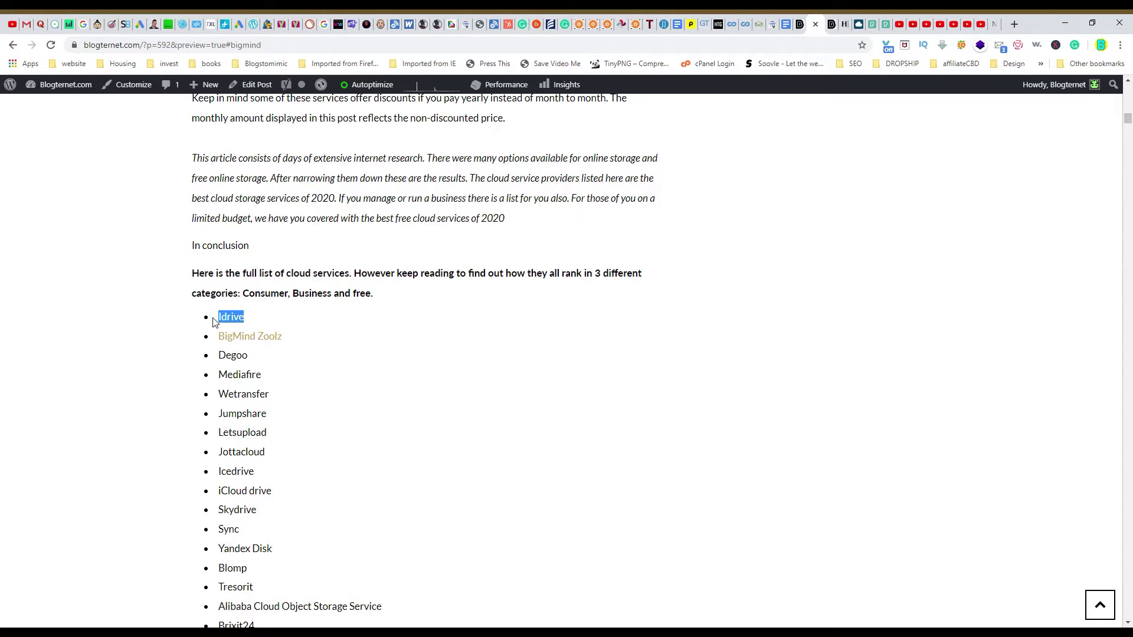
pyautogui.click(298, 339)
pyautogui.moveTo(298, 339); pyautogui.dragTo(217, 337)
pyautogui.click(364, 332)
# Test the Idrive and BigMind Zoolz list links repeatedly to see which review sections they reach
pyautogui.click(236, 317)
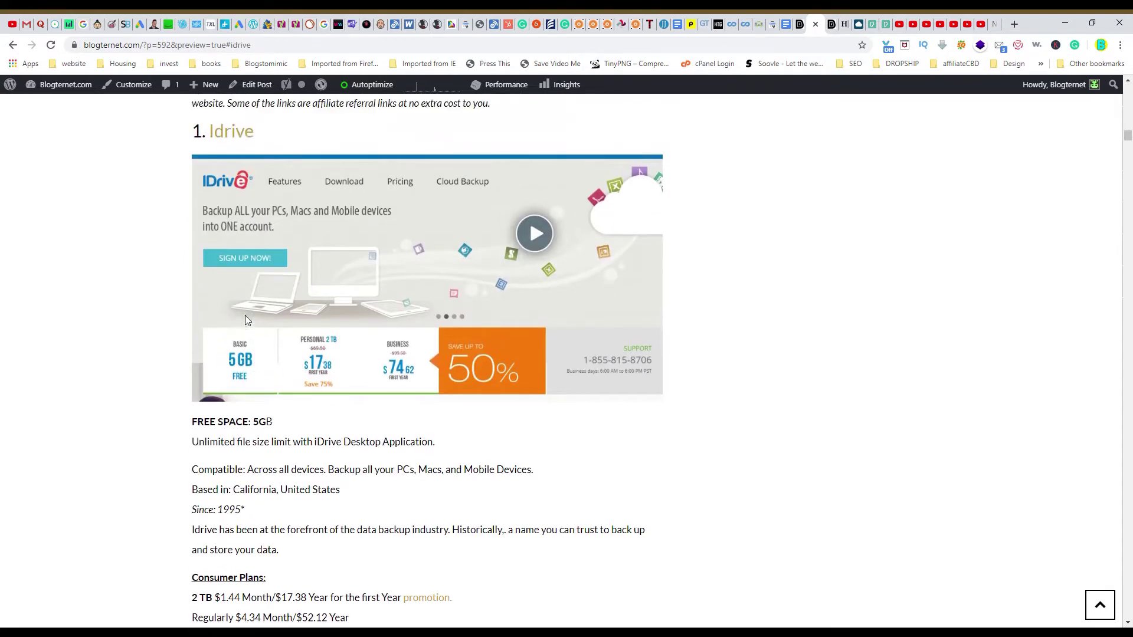
pyautogui.scroll(15, 254, 295)
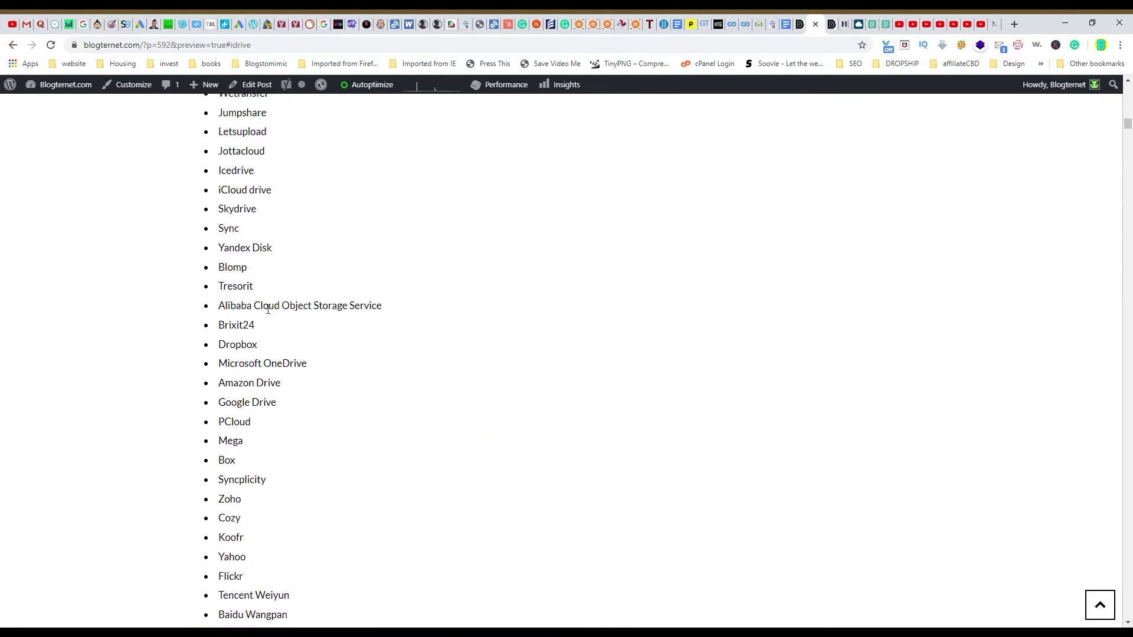
pyautogui.scroll(-1, 259, 325)
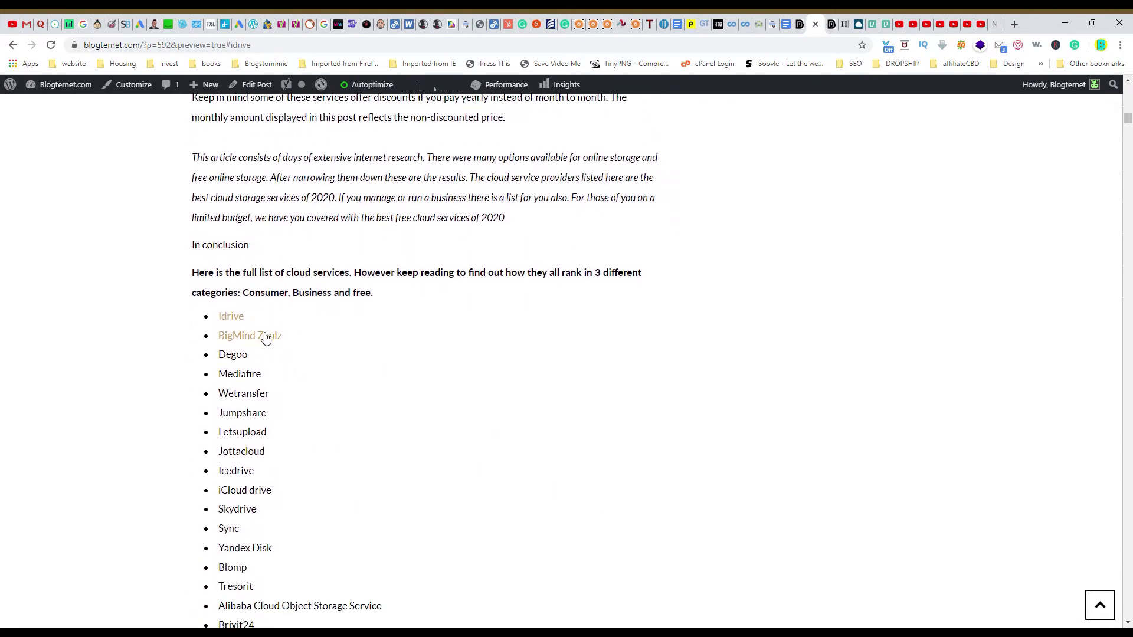
pyautogui.click(263, 334)
pyautogui.scroll(3, 263, 337)
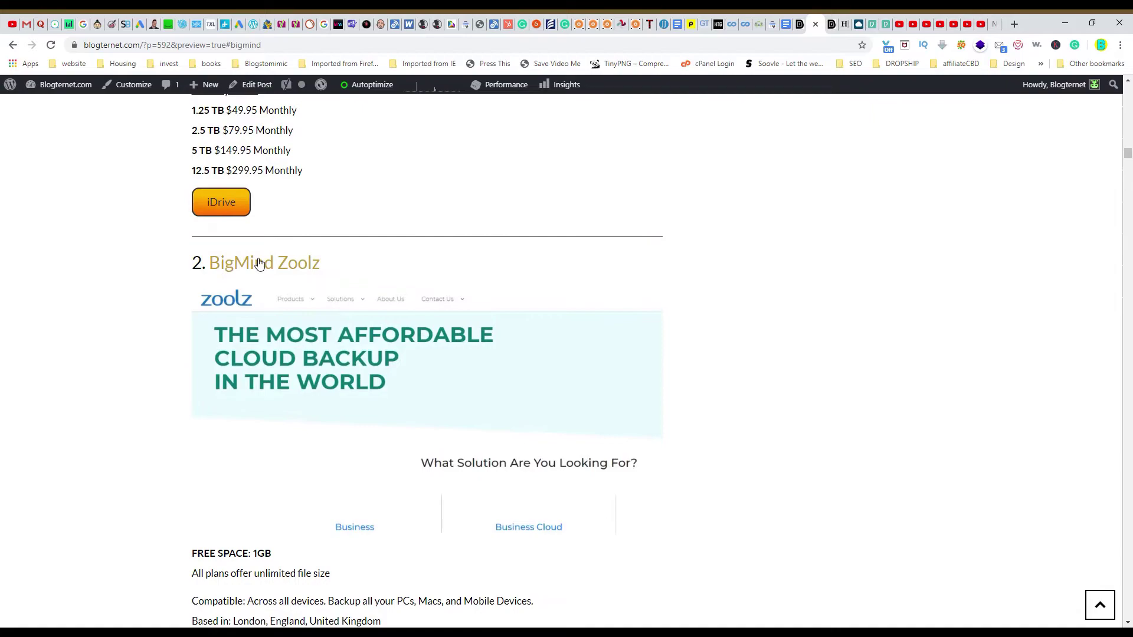
pyautogui.scroll(6, 331, 295)
pyautogui.scroll(15, 342, 315)
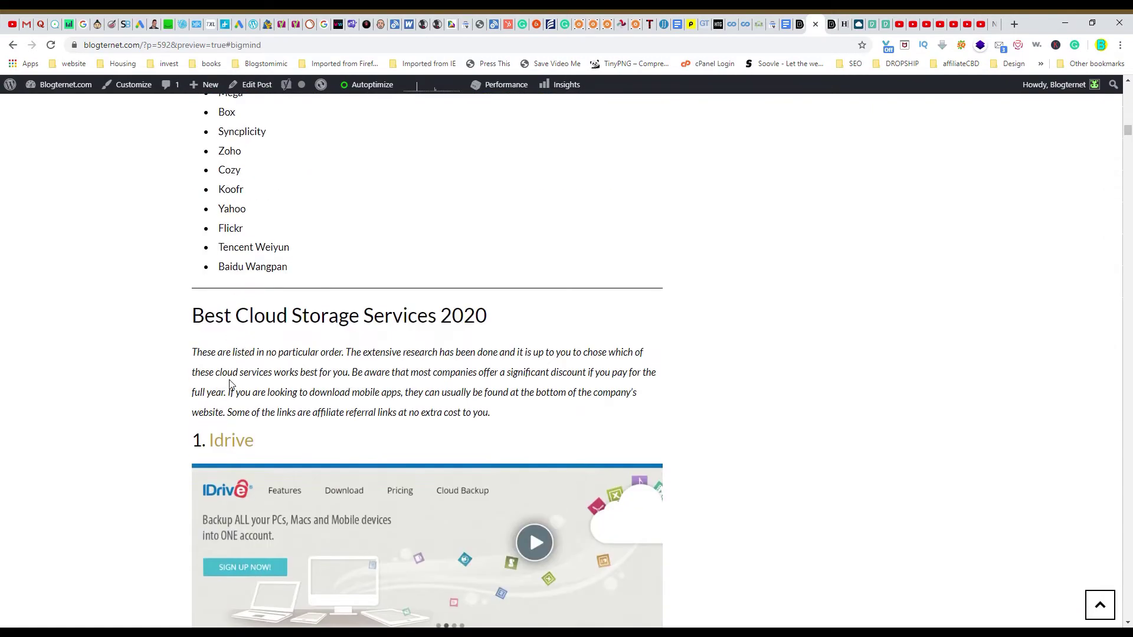
pyautogui.scroll(12, 236, 384)
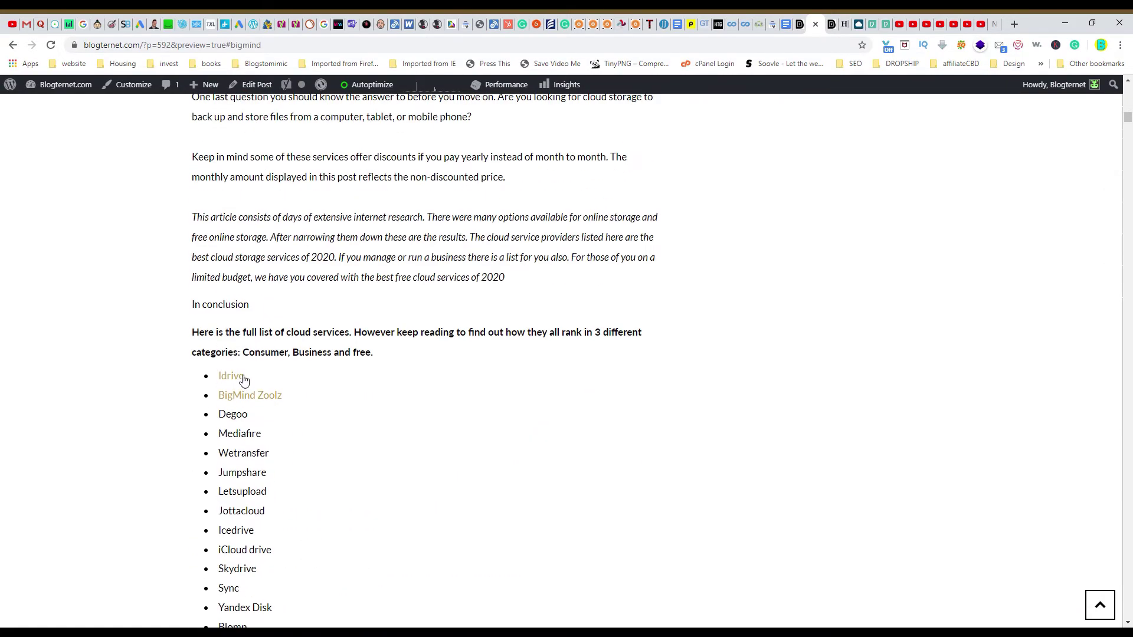
pyautogui.click(243, 377)
pyautogui.scroll(-2, 250, 374)
pyautogui.scroll(10, 250, 371)
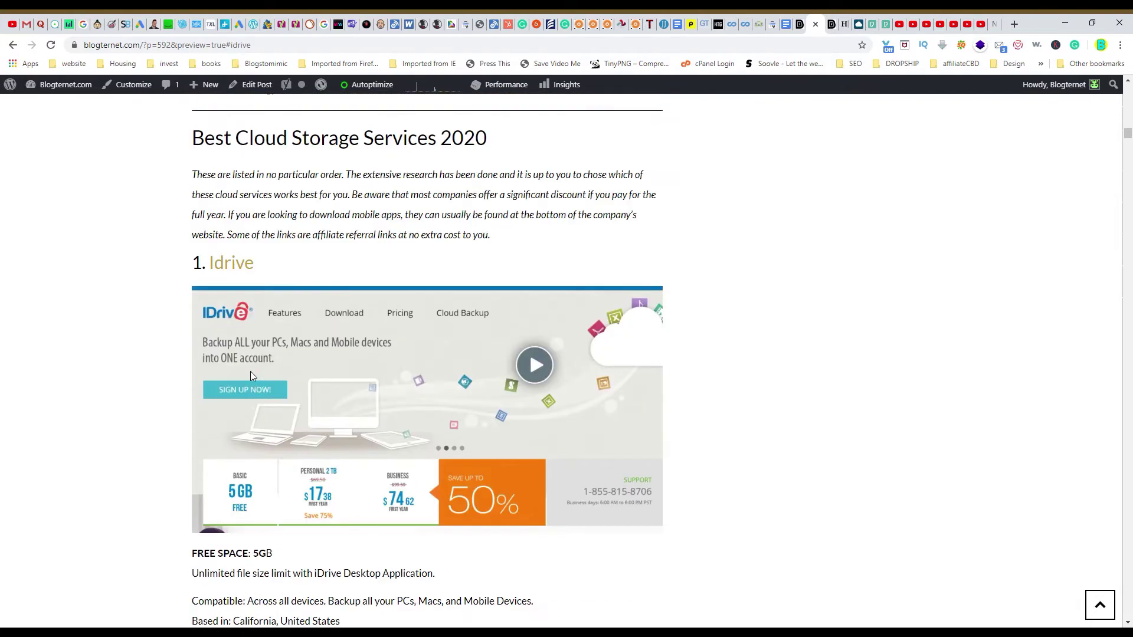
pyautogui.scroll(12, 273, 363)
pyautogui.scroll(-7, 274, 354)
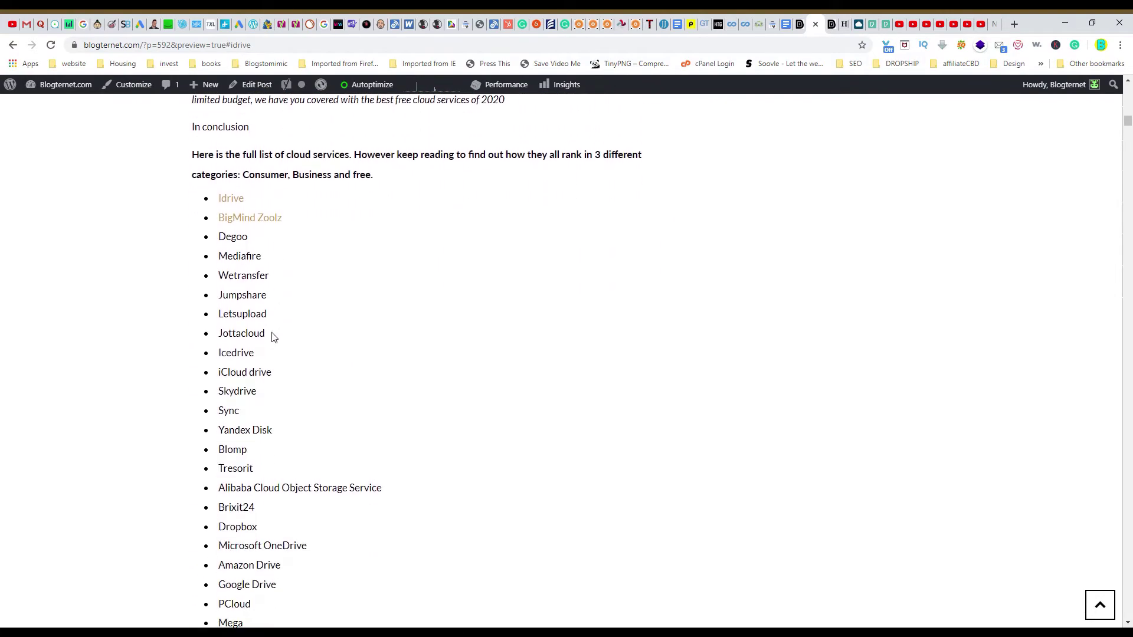
pyautogui.click(270, 219)
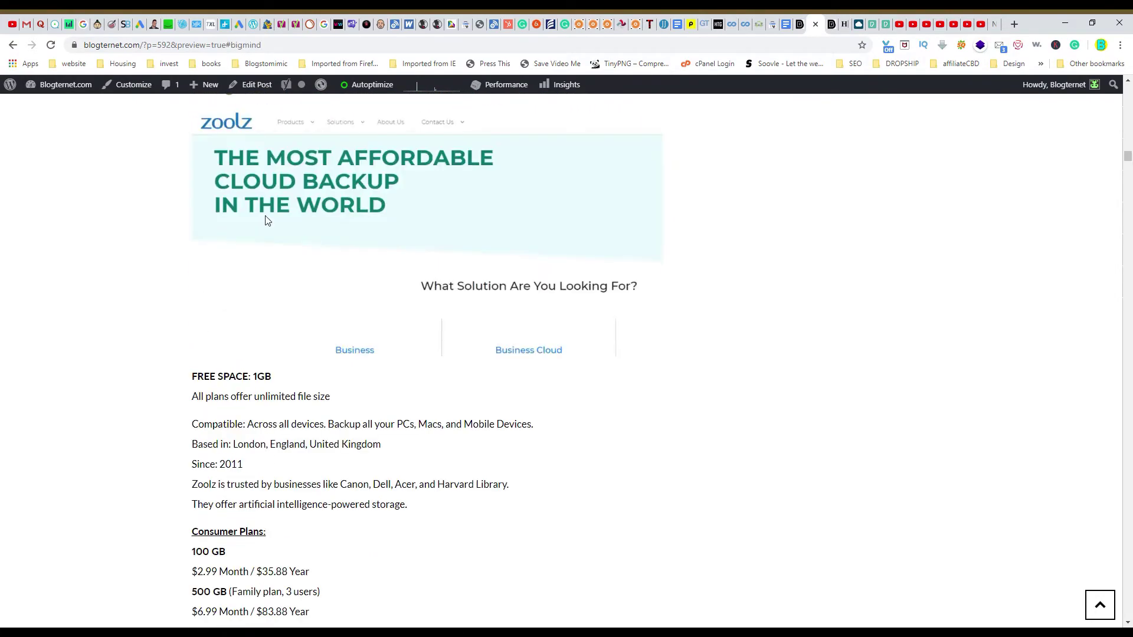
pyautogui.scroll(8, 271, 236)
pyautogui.scroll(15, 318, 282)
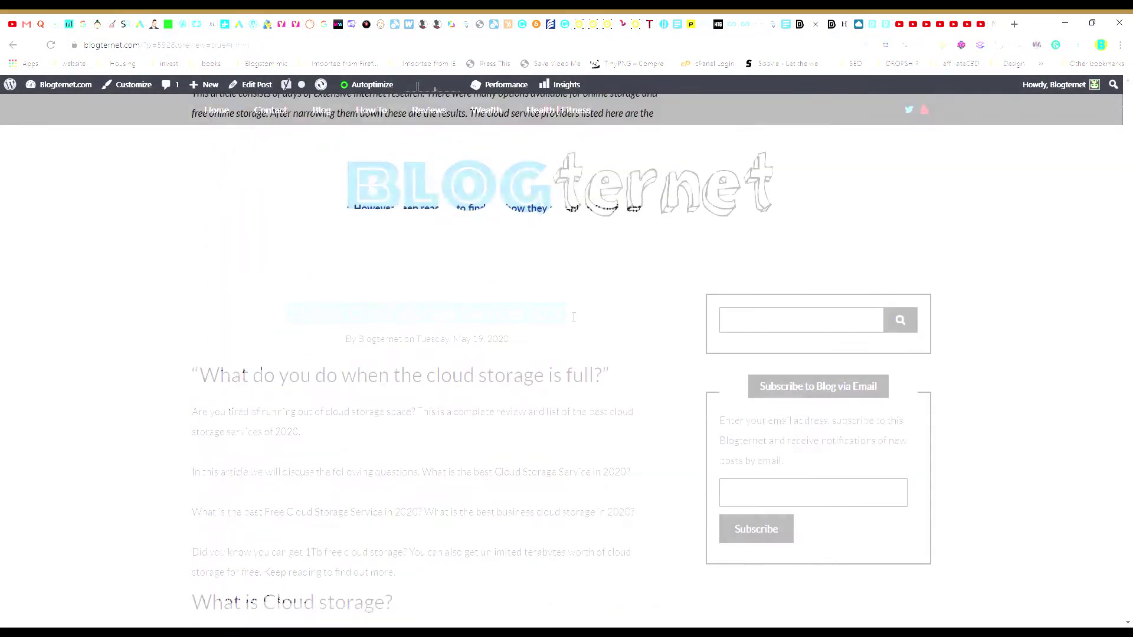
# Reload the post preview and retest the Idrive link to its '1. Idrive' review section
pyautogui.click(577, 358)
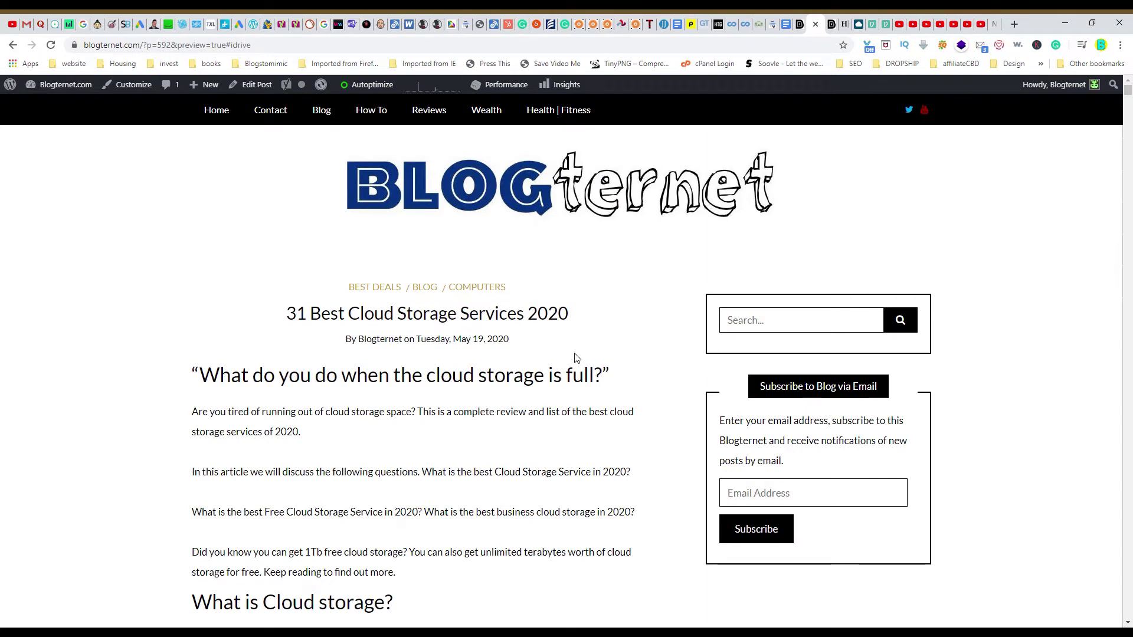
pyautogui.scroll(-2, 546, 277)
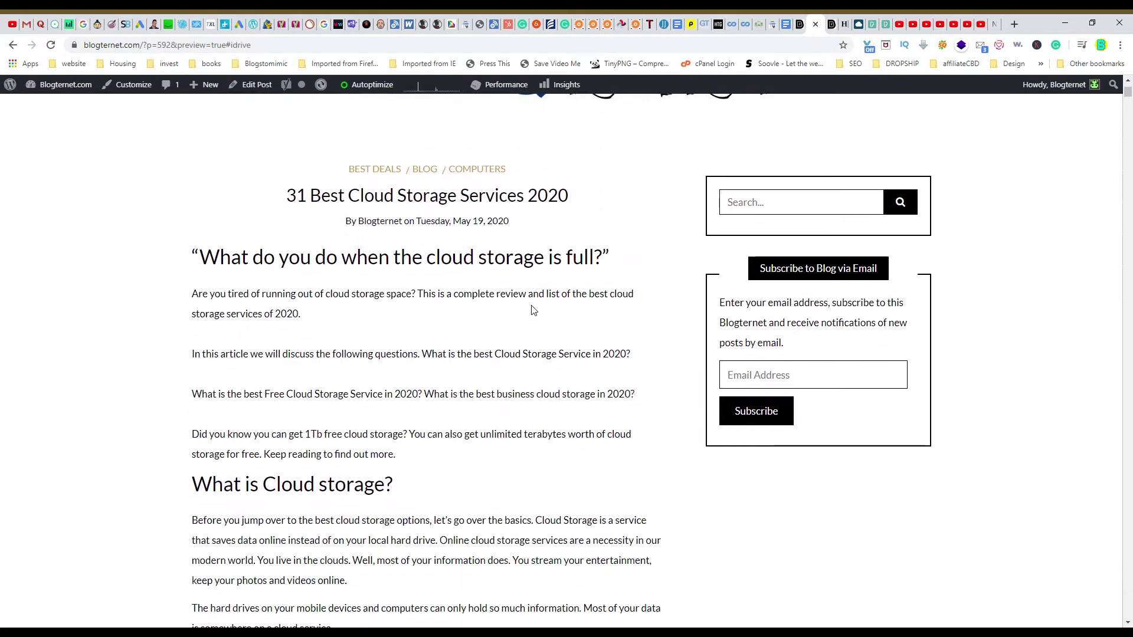
pyautogui.scroll(2, 529, 311)
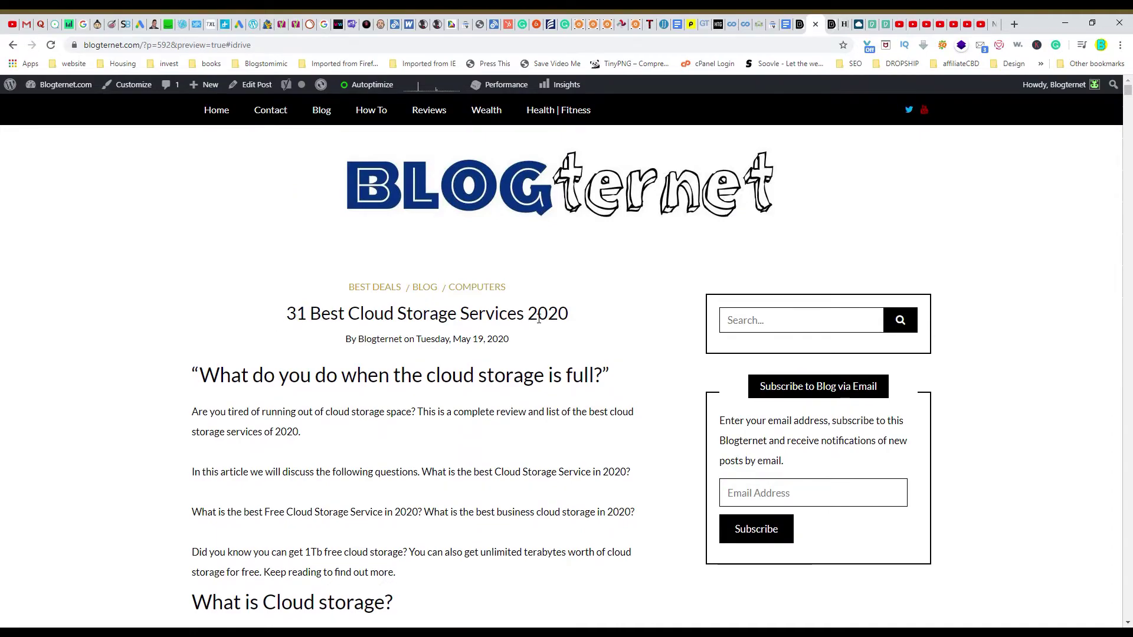
pyautogui.scroll(-3, 554, 321)
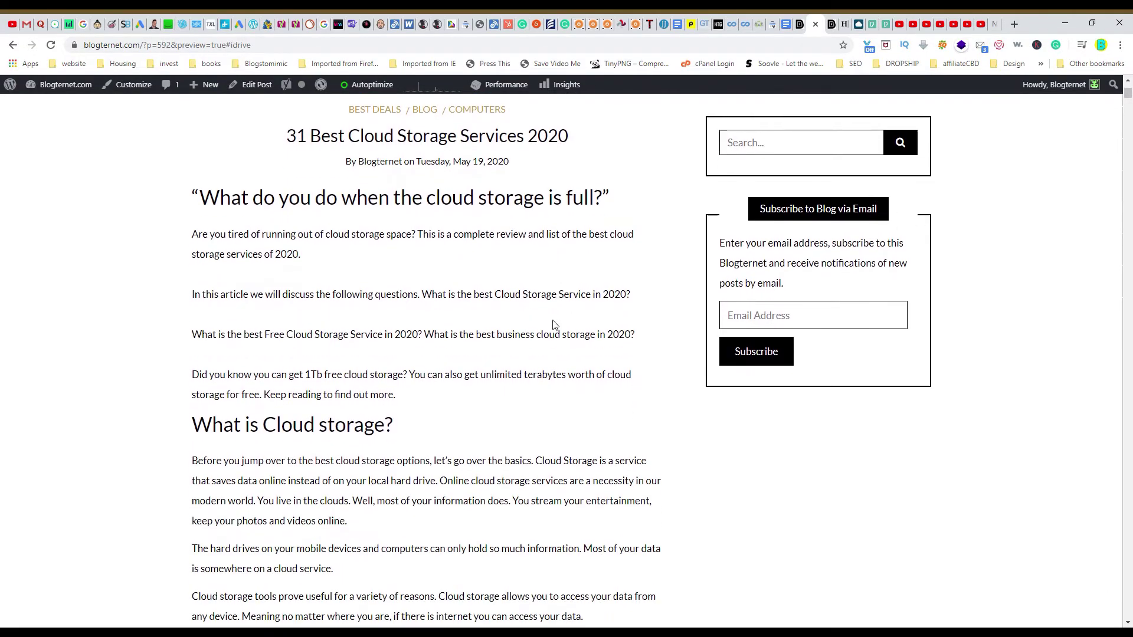
pyautogui.scroll(-20, 555, 324)
pyautogui.scroll(4, 554, 374)
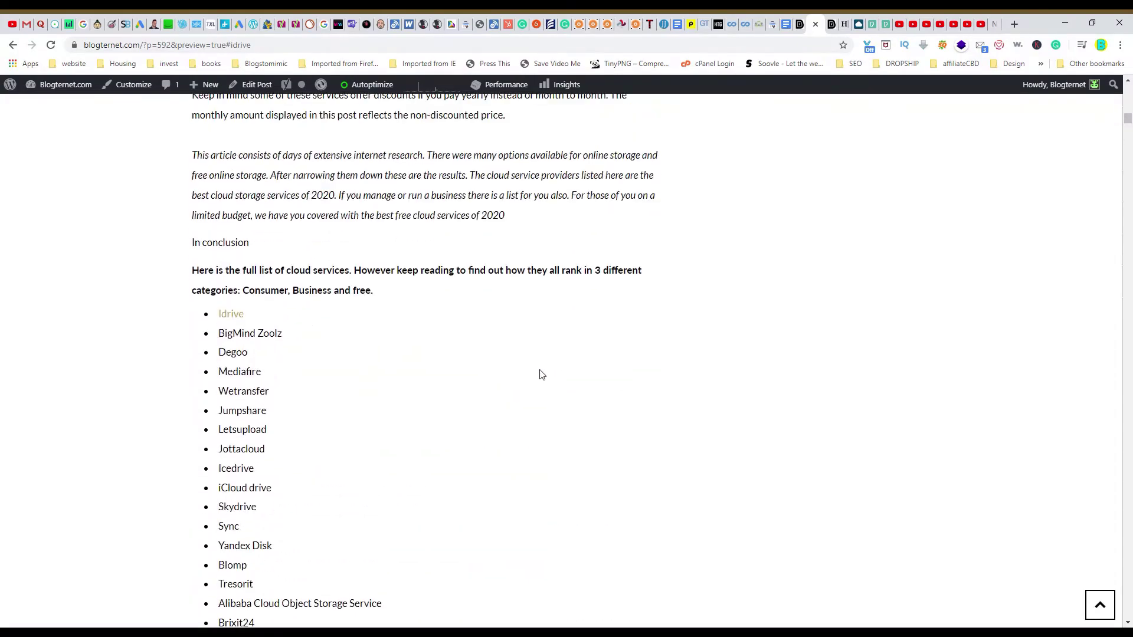
pyautogui.scroll(-15, 541, 375)
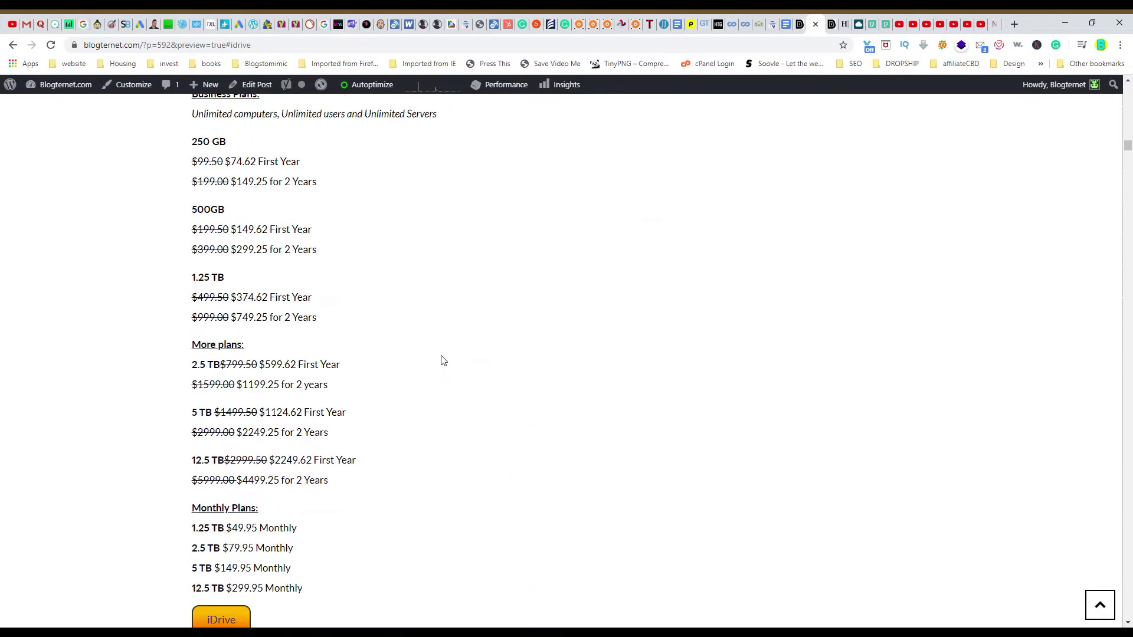
pyautogui.scroll(-5, 443, 360)
pyautogui.moveTo(1125, 156); pyautogui.dragTo(1126, 122)
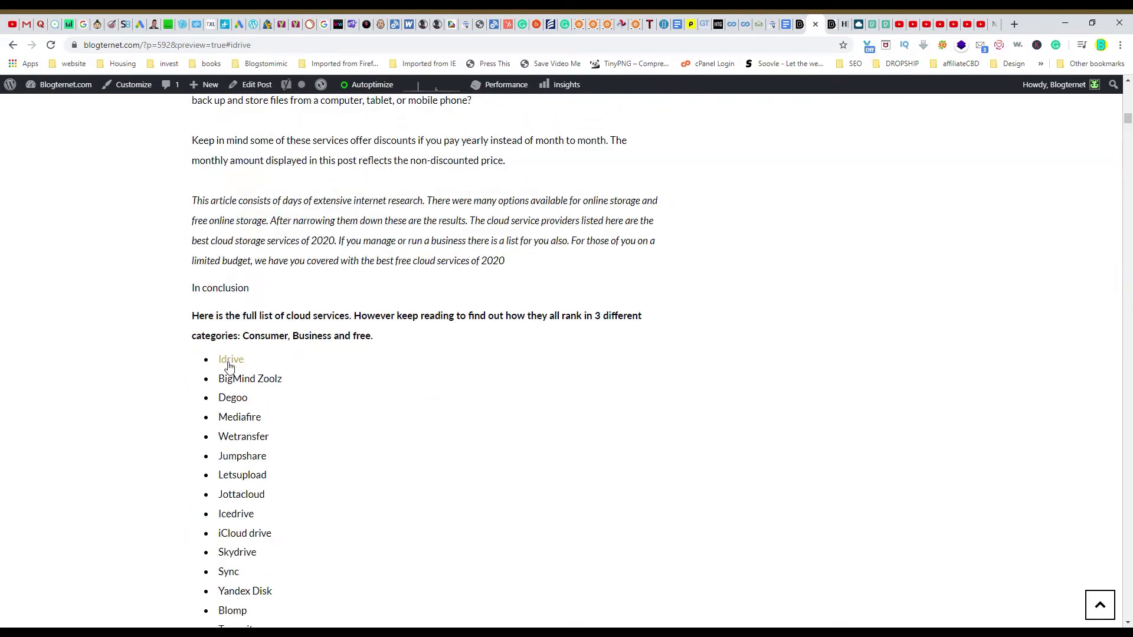
pyautogui.scroll(-4, 331, 346)
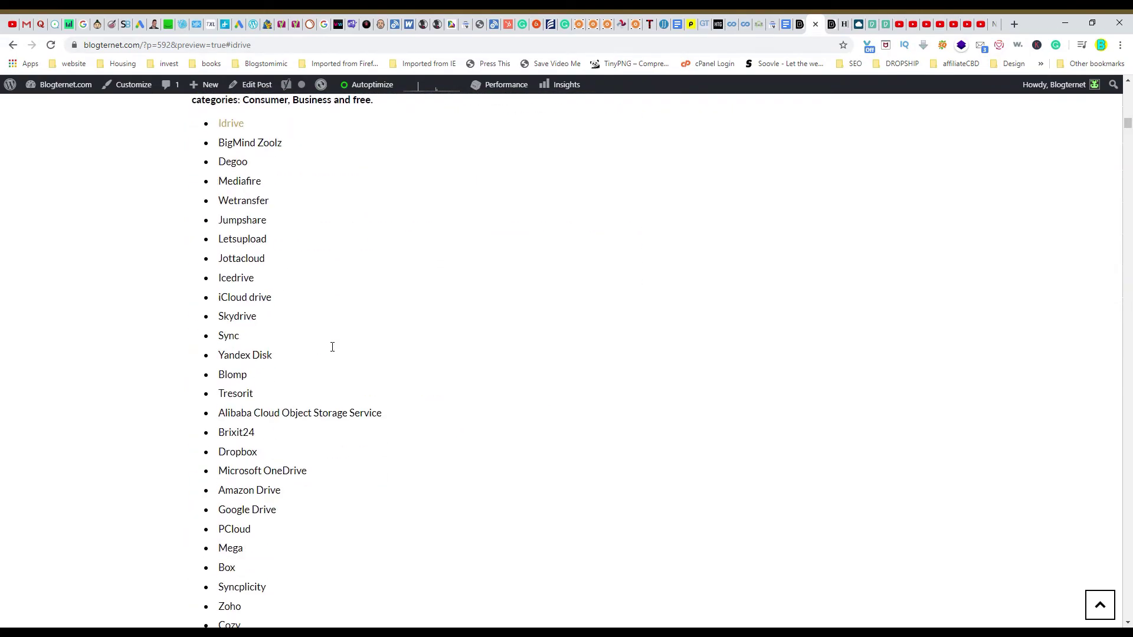
pyautogui.scroll(3, 332, 347)
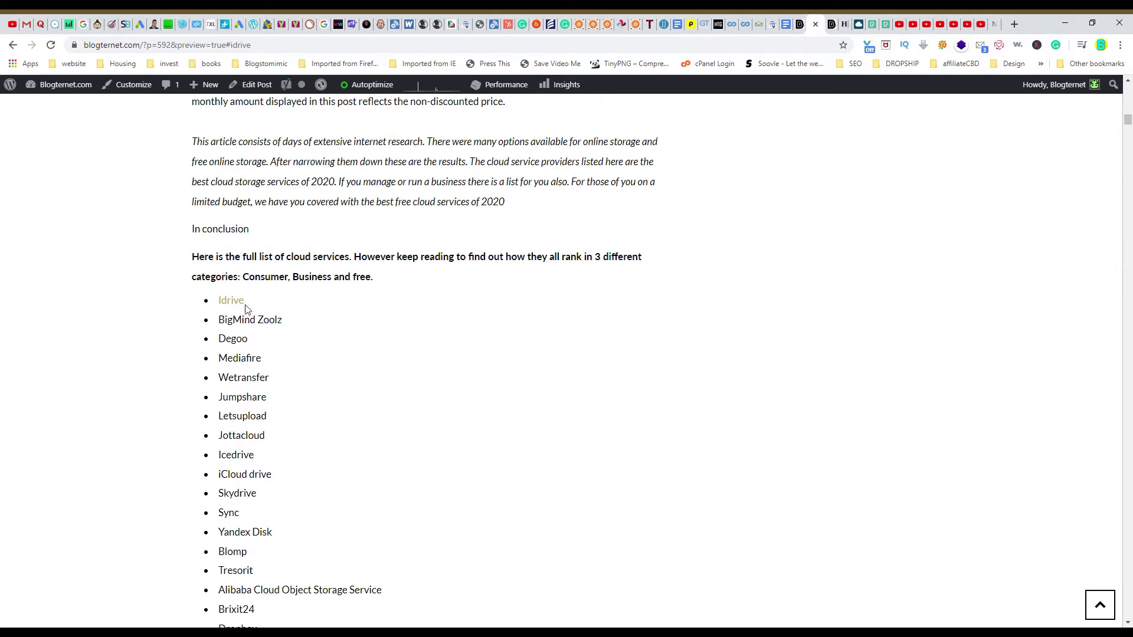
pyautogui.scroll(-10, 244, 306)
pyautogui.scroll(-6, 236, 268)
pyautogui.scroll(1, 234, 267)
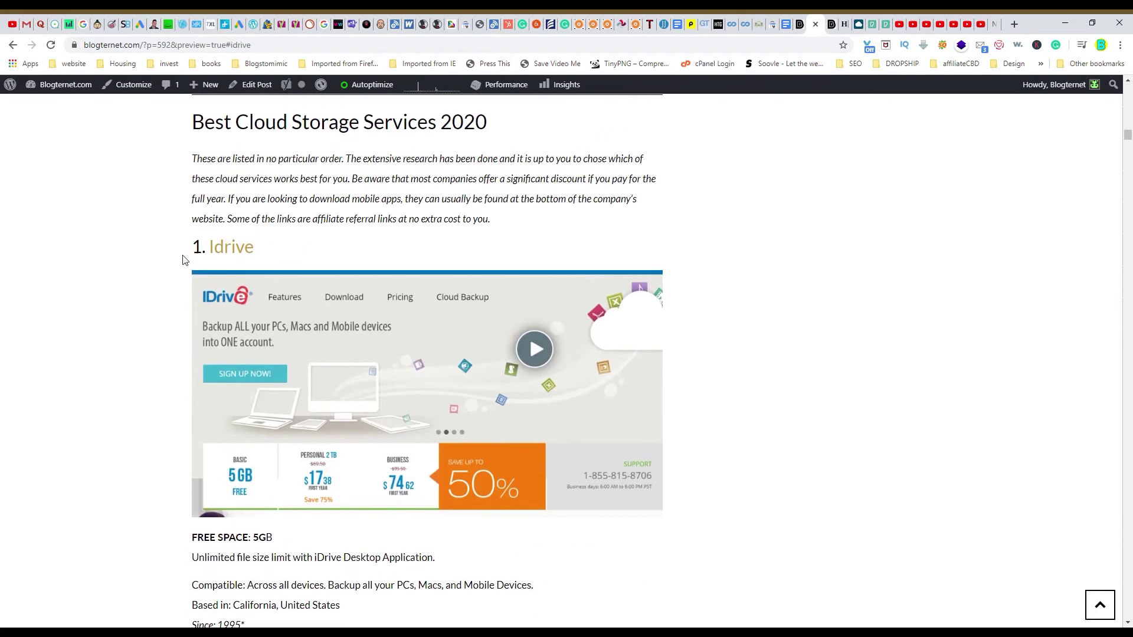
pyautogui.scroll(10, 249, 255)
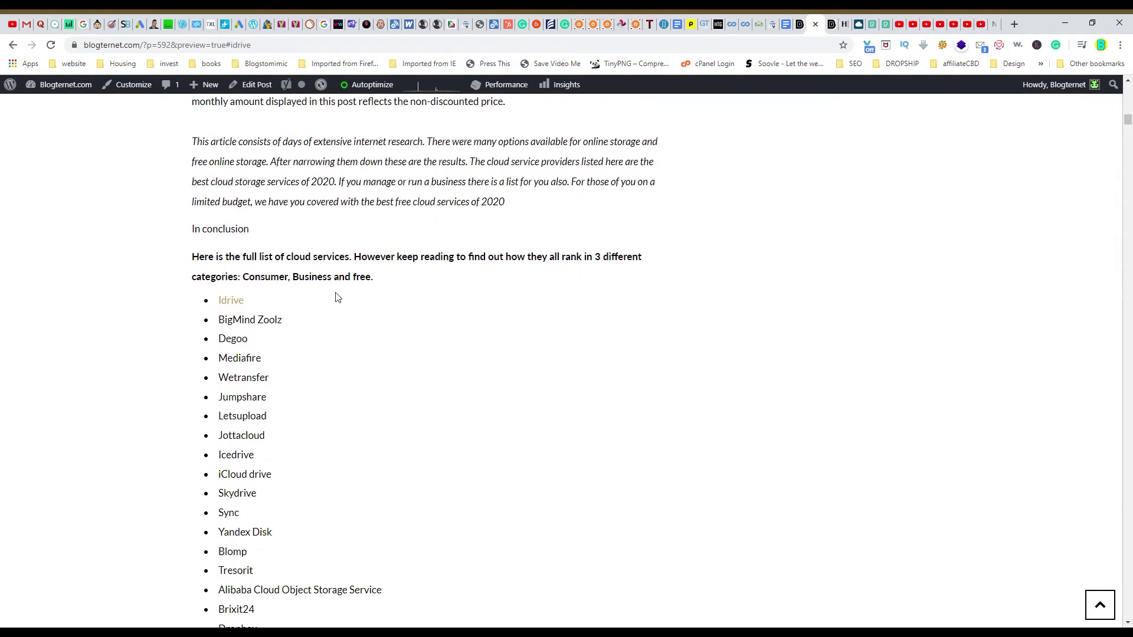
pyautogui.click(237, 307)
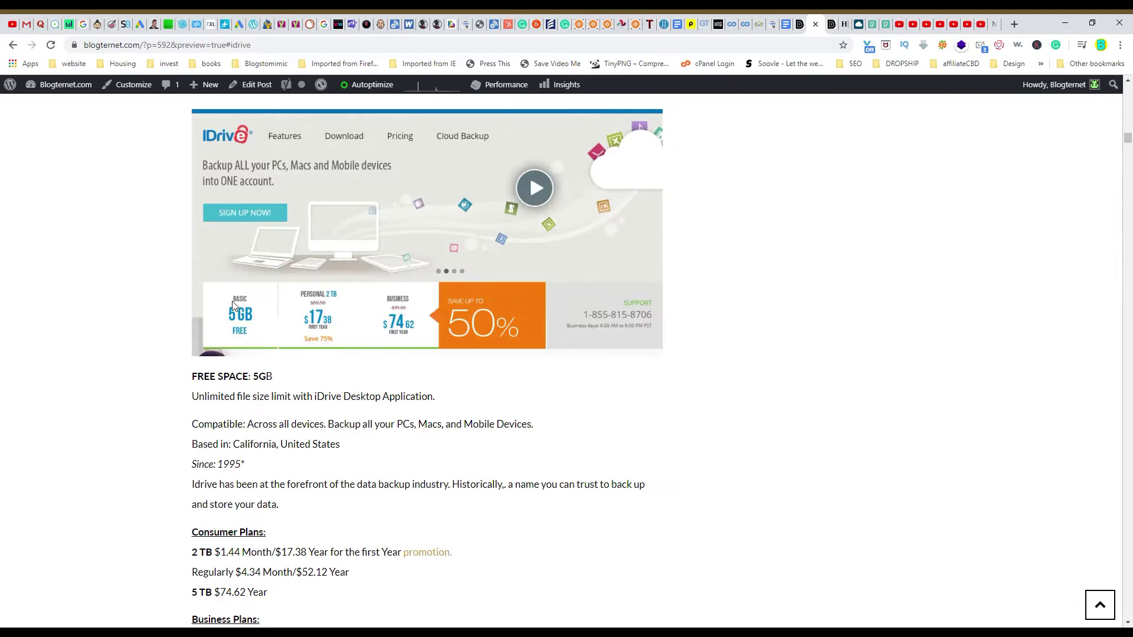
pyautogui.scroll(10, 234, 305)
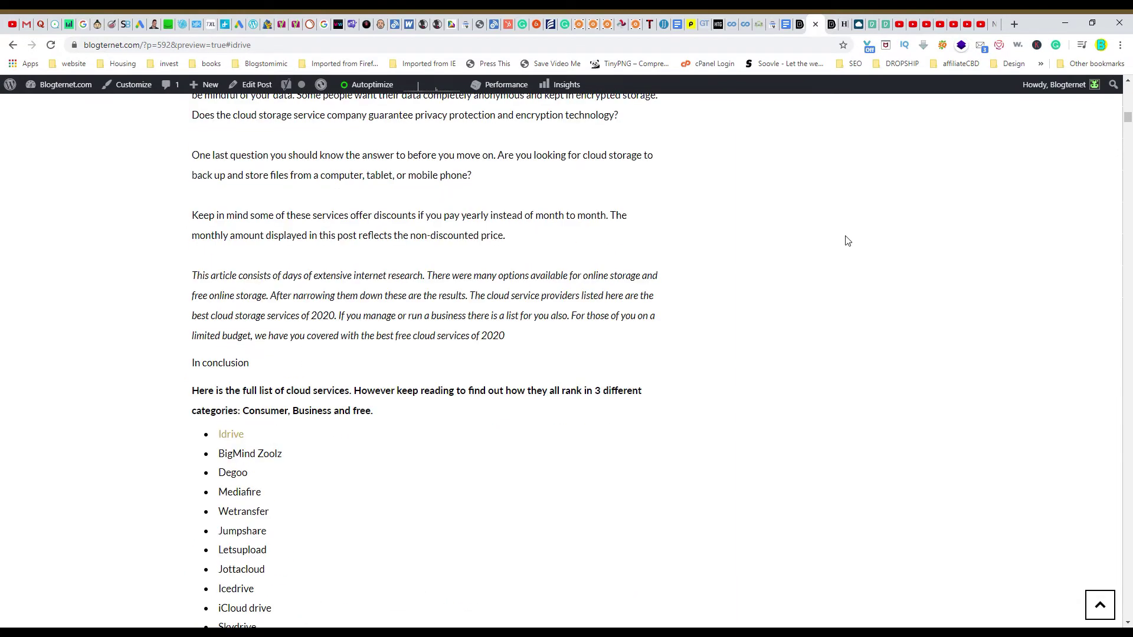
pyautogui.hotkey('ctrl', 'shift', 'Tab')
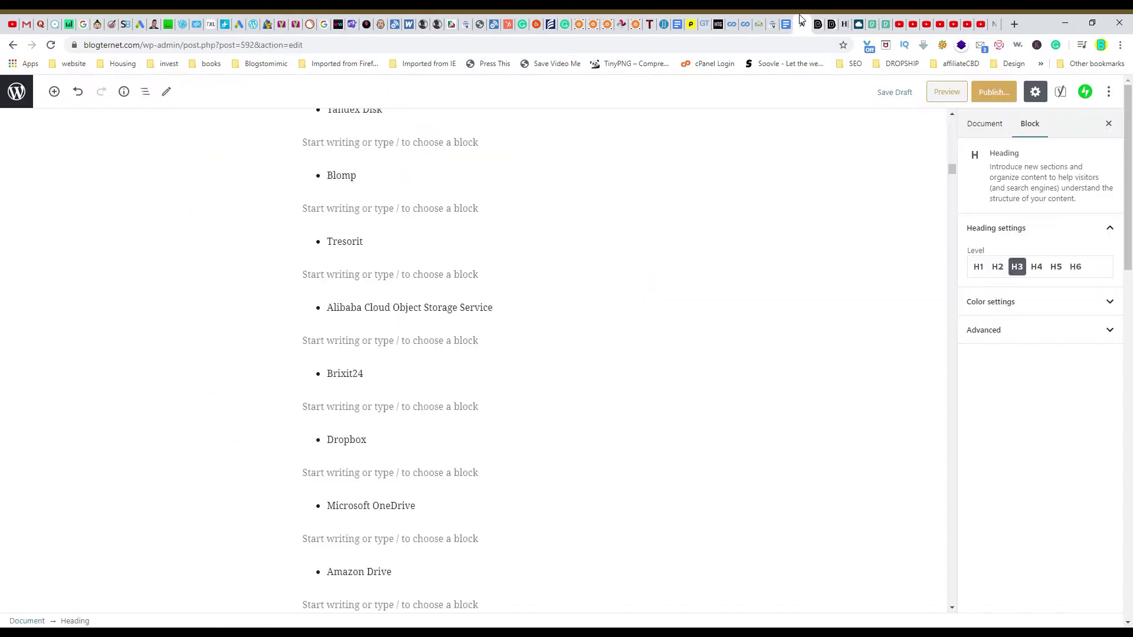
pyautogui.scroll(-3, 681, 342)
pyautogui.scroll(14, 578, 371)
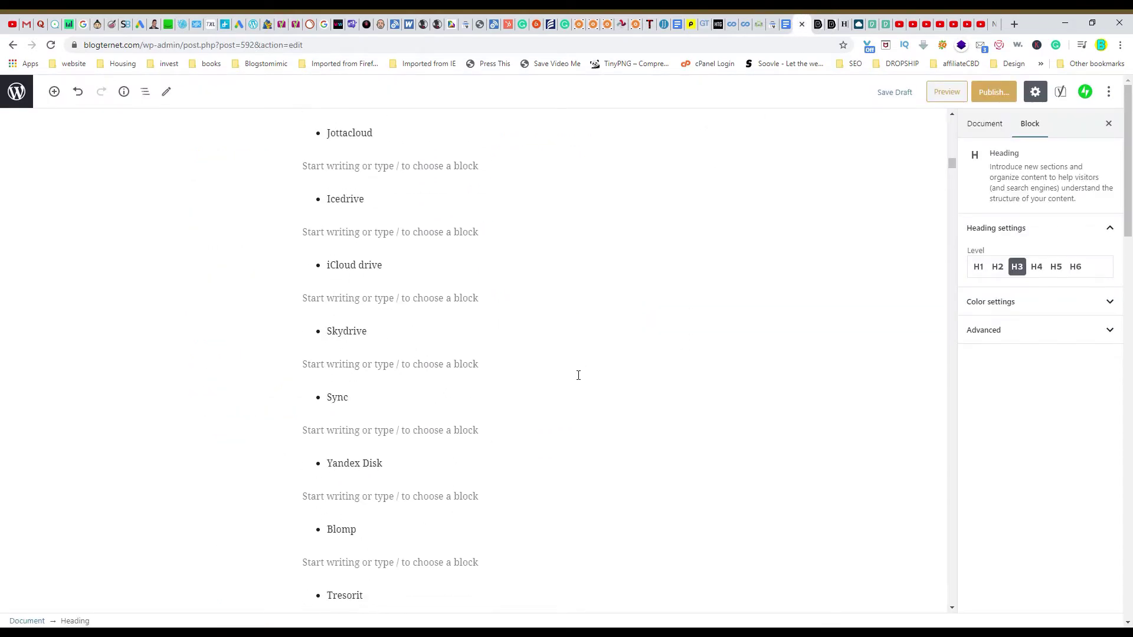
pyautogui.scroll(8, 481, 366)
pyautogui.scroll(-5, 472, 367)
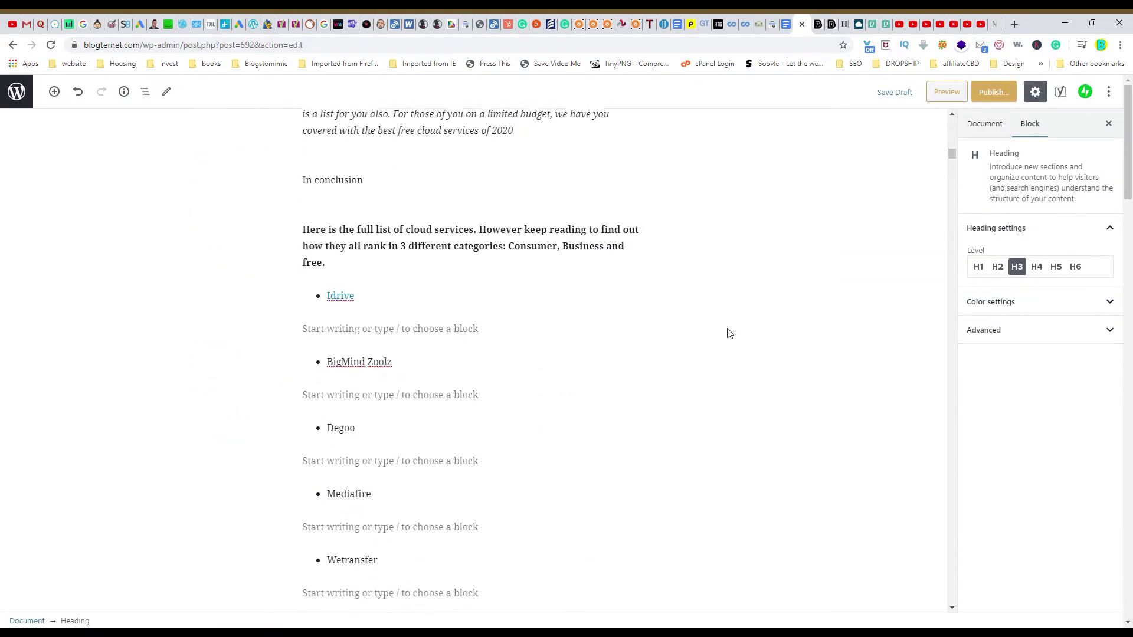
pyautogui.click(394, 271)
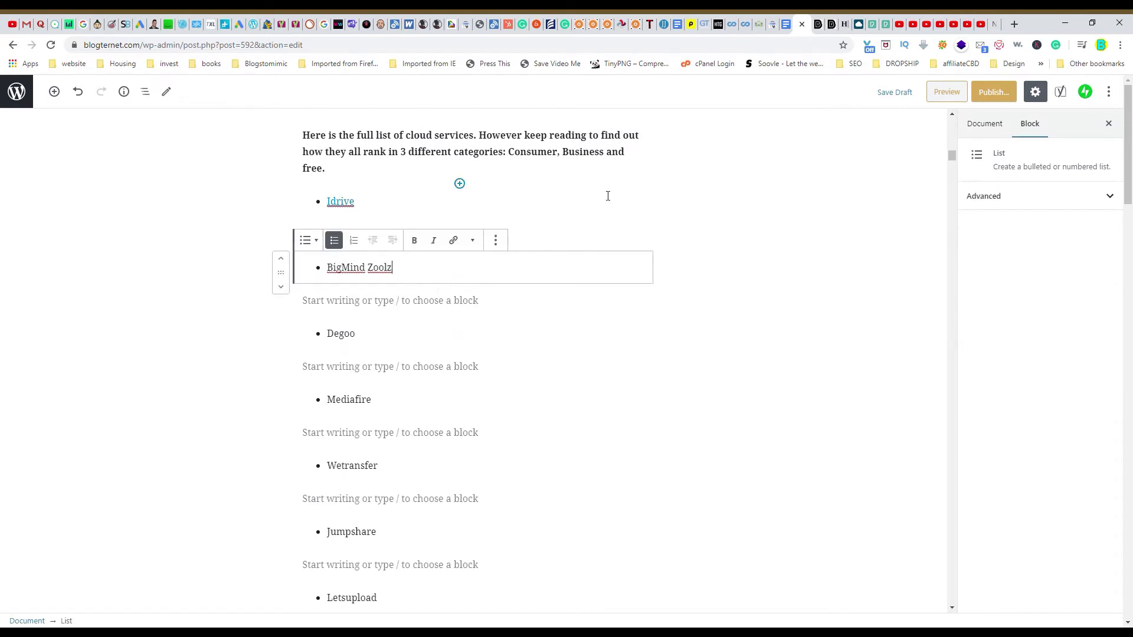
pyautogui.click(624, 205)
pyautogui.moveTo(407, 270); pyautogui.dragTo(335, 274)
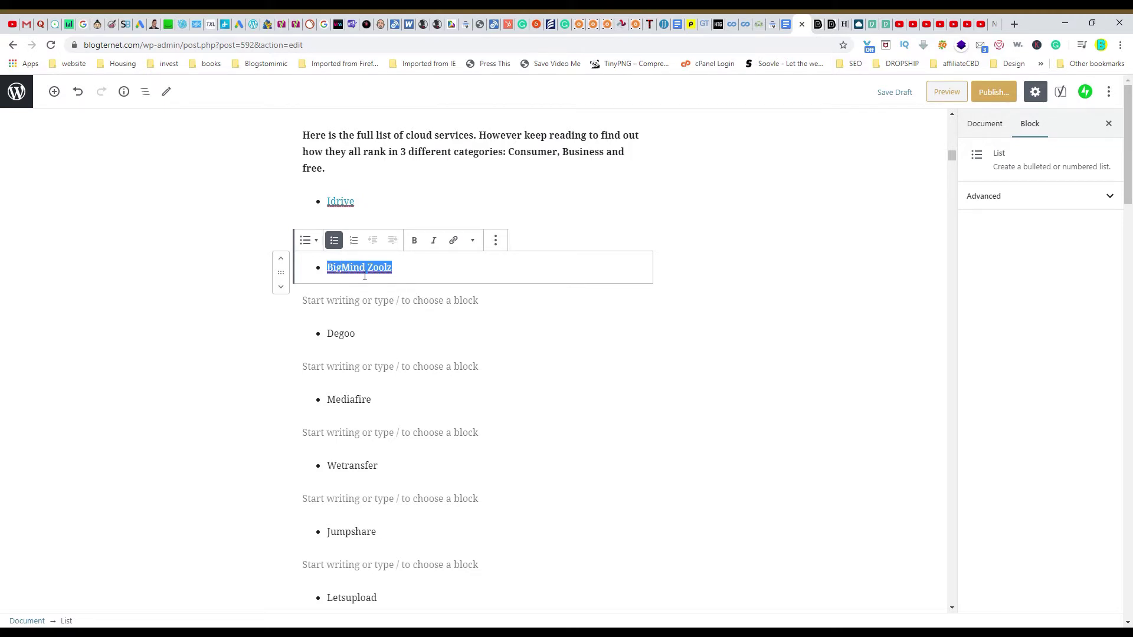
pyautogui.scroll(1, 365, 276)
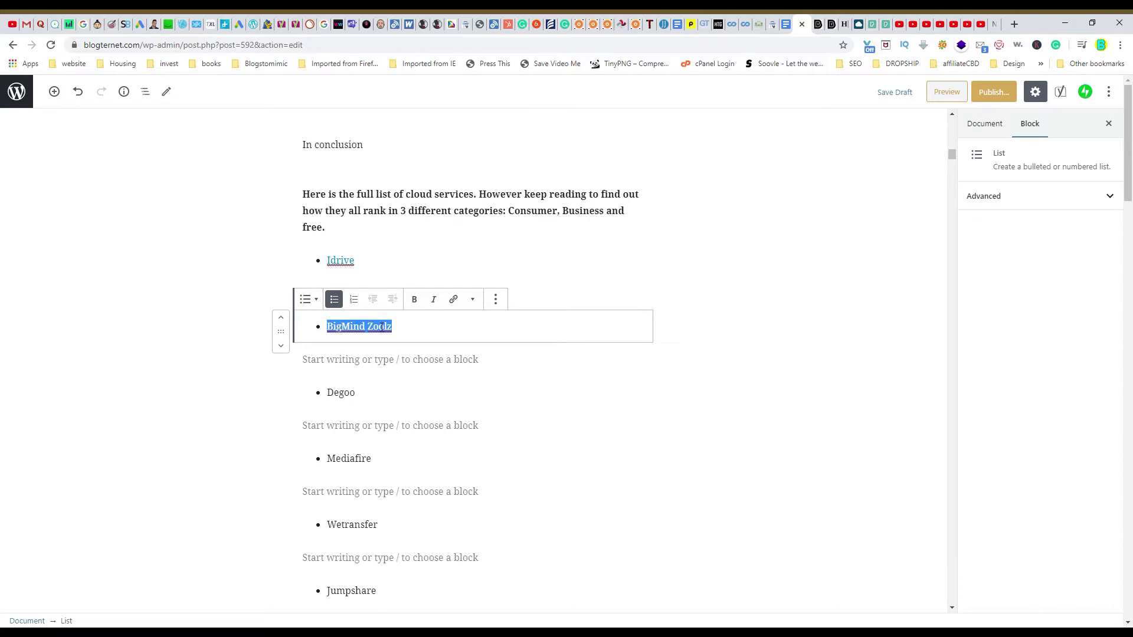
pyautogui.scroll(-20, 381, 327)
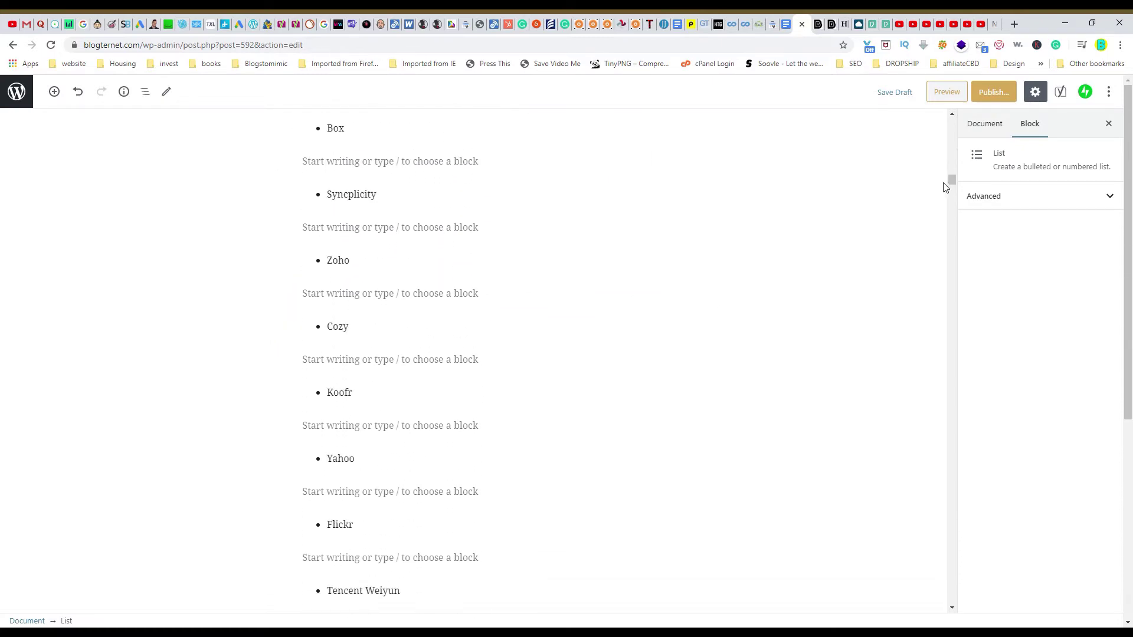
pyautogui.moveTo(951, 180); pyautogui.dragTo(946, 210)
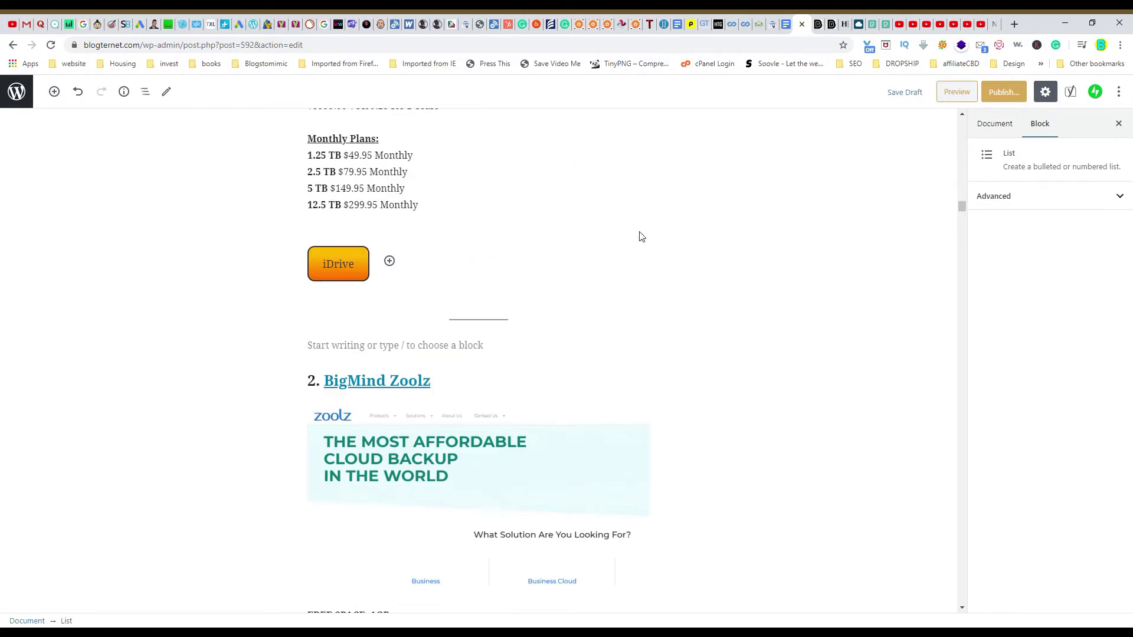
pyautogui.scroll(-3, 642, 237)
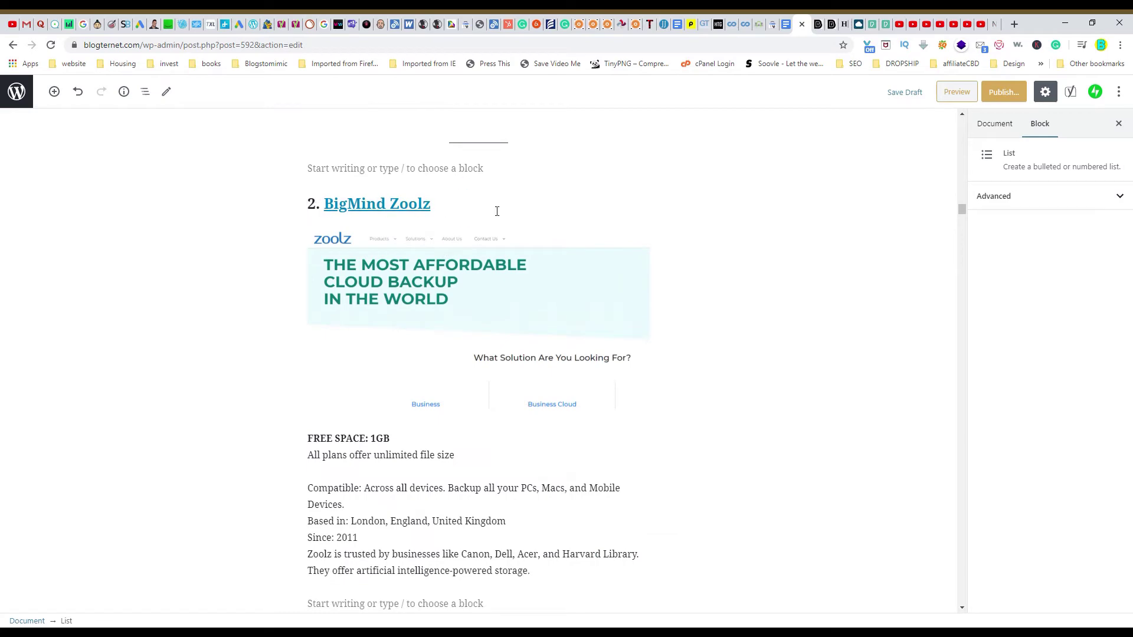
pyautogui.scroll(15, 497, 211)
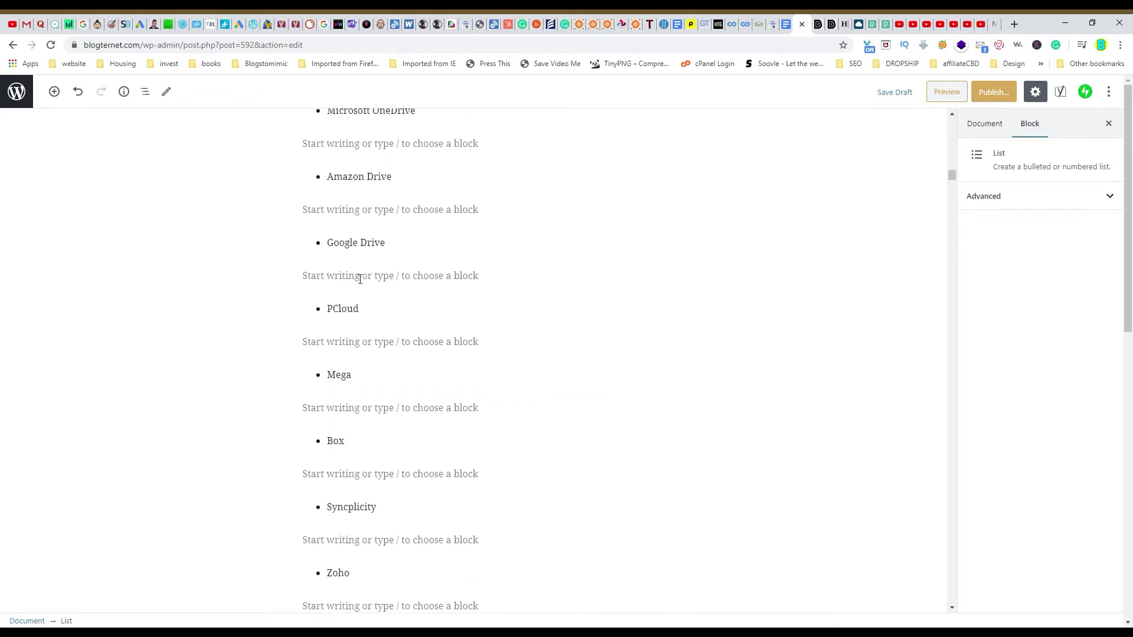
pyautogui.scroll(20, 360, 279)
pyautogui.tripleClick(345, 284)
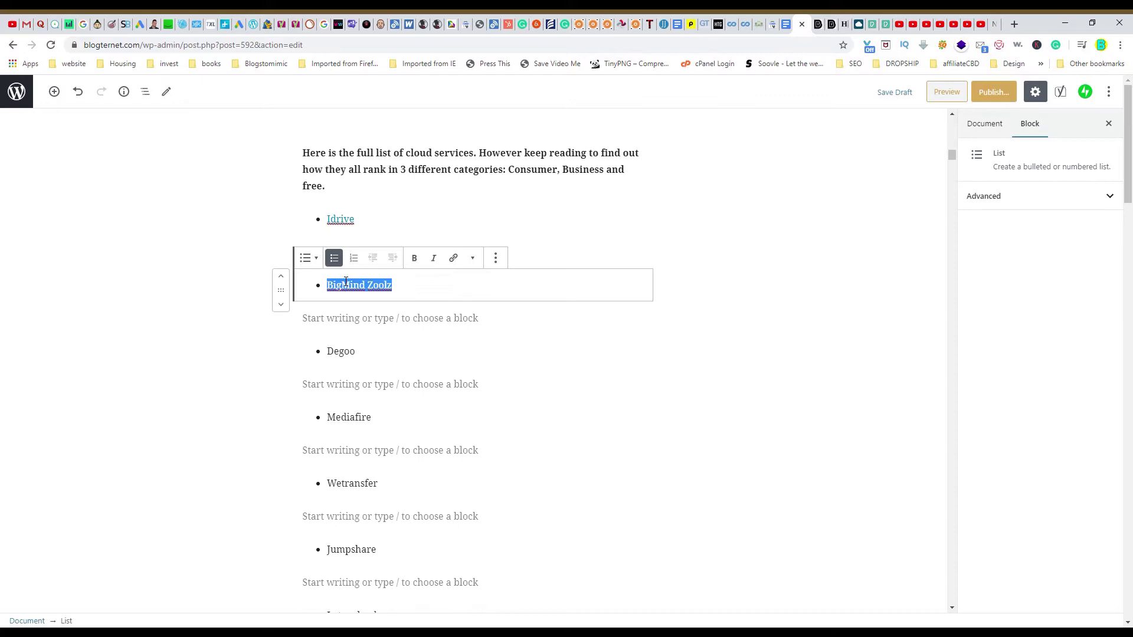
pyautogui.scroll(-1, 369, 306)
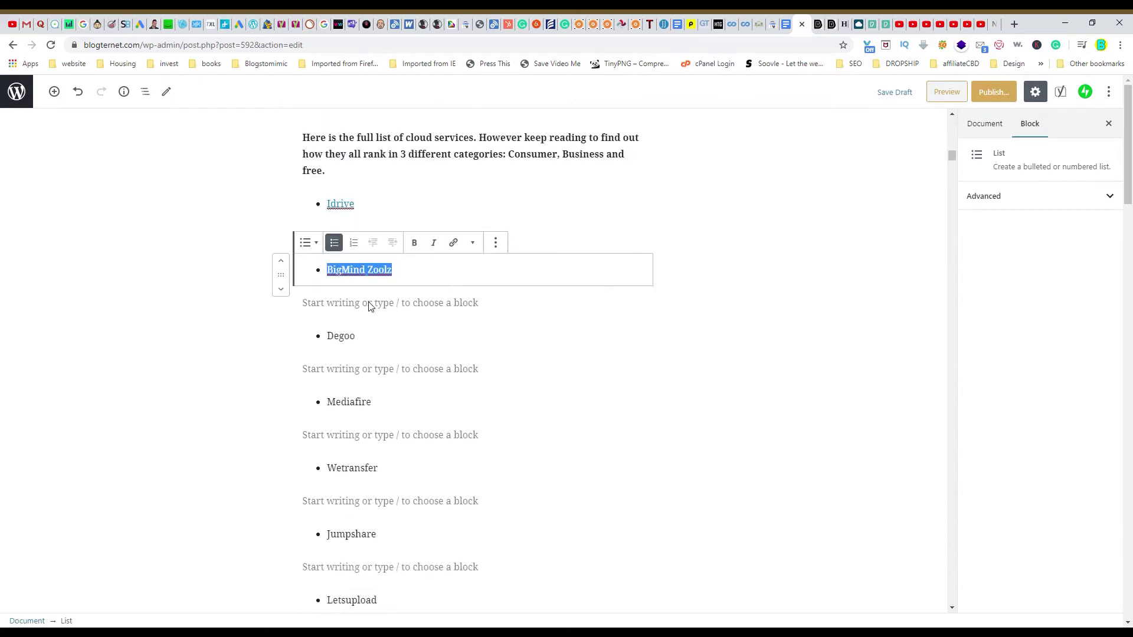
pyautogui.scroll(1, 369, 305)
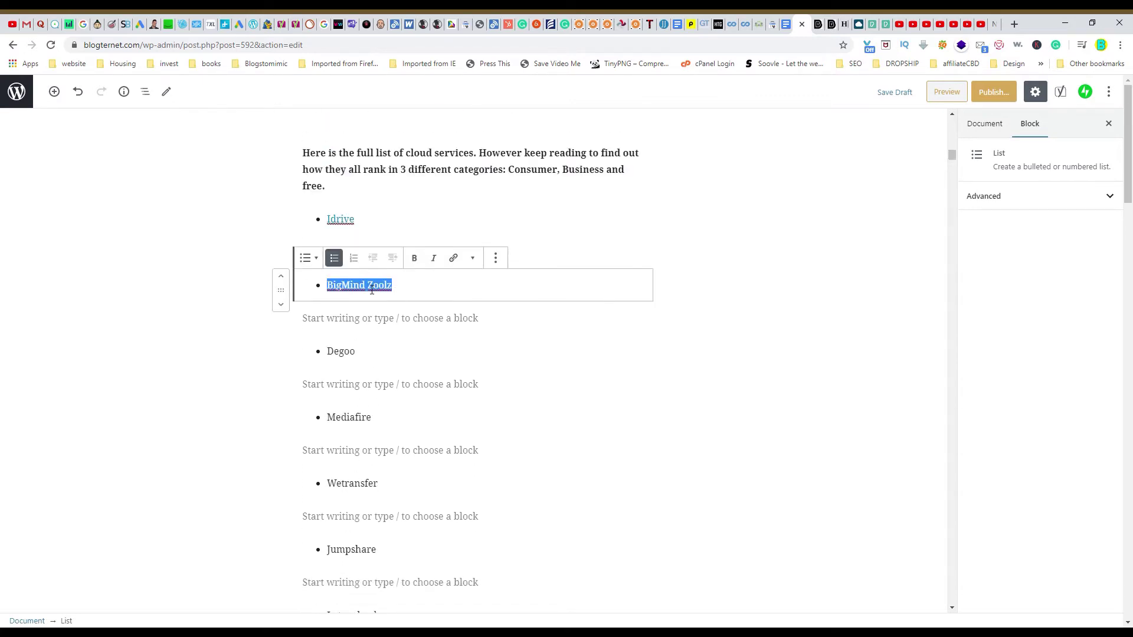
pyautogui.moveTo(409, 291); pyautogui.dragTo(327, 287)
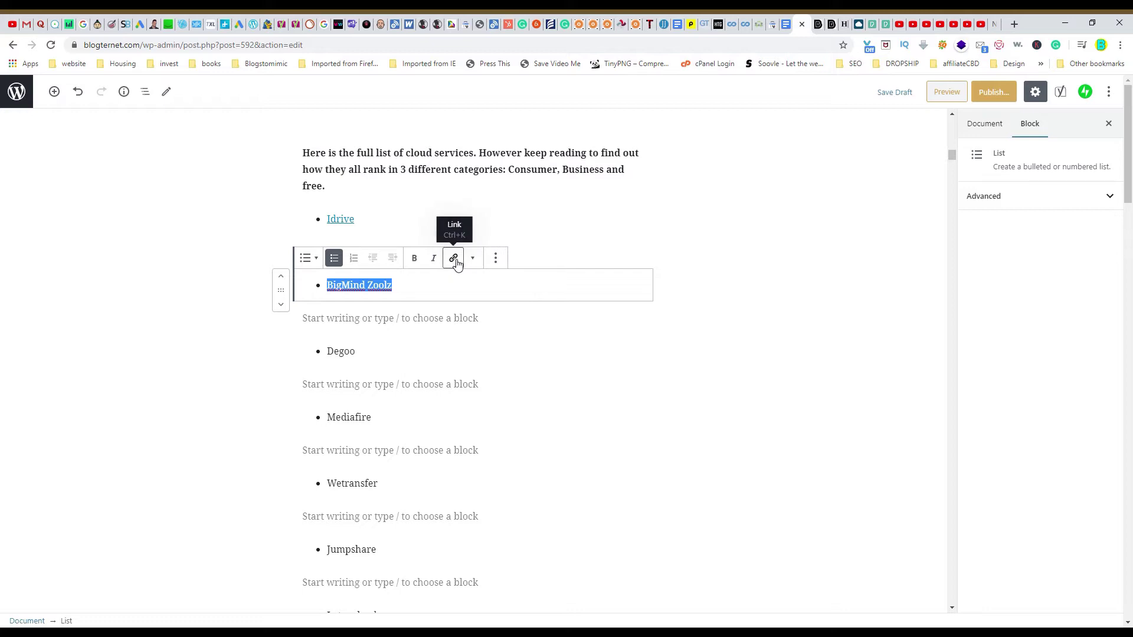
# Add a link to the BigMind Zoolz list item with the anchor address #bigmind
pyautogui.click(455, 264)
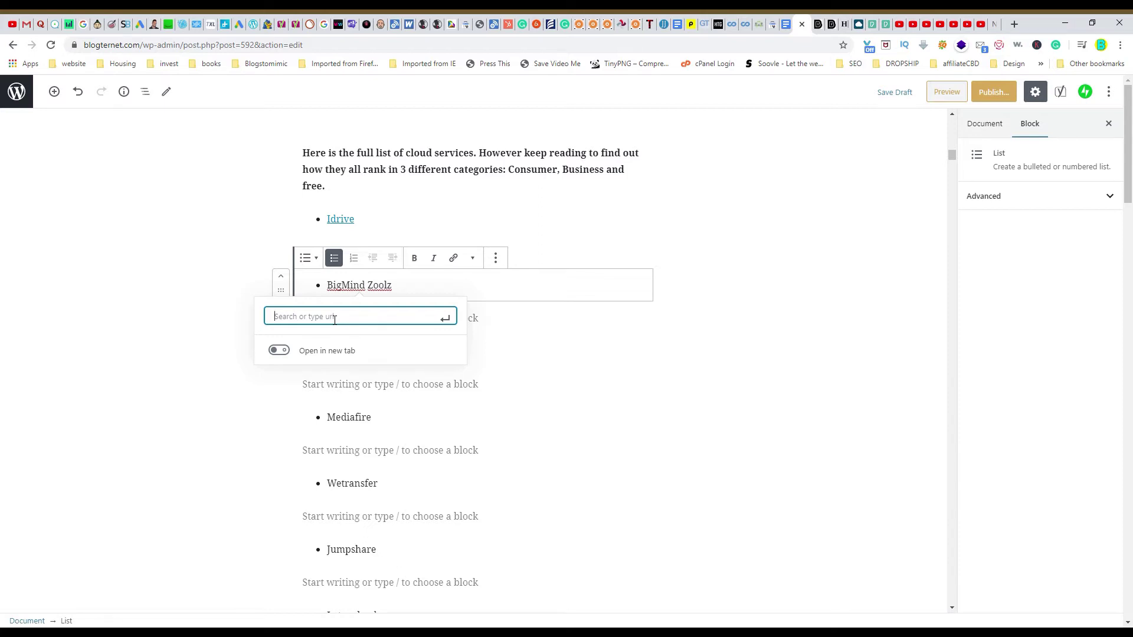
pyautogui.write('#')
pyautogui.write('bigmind')
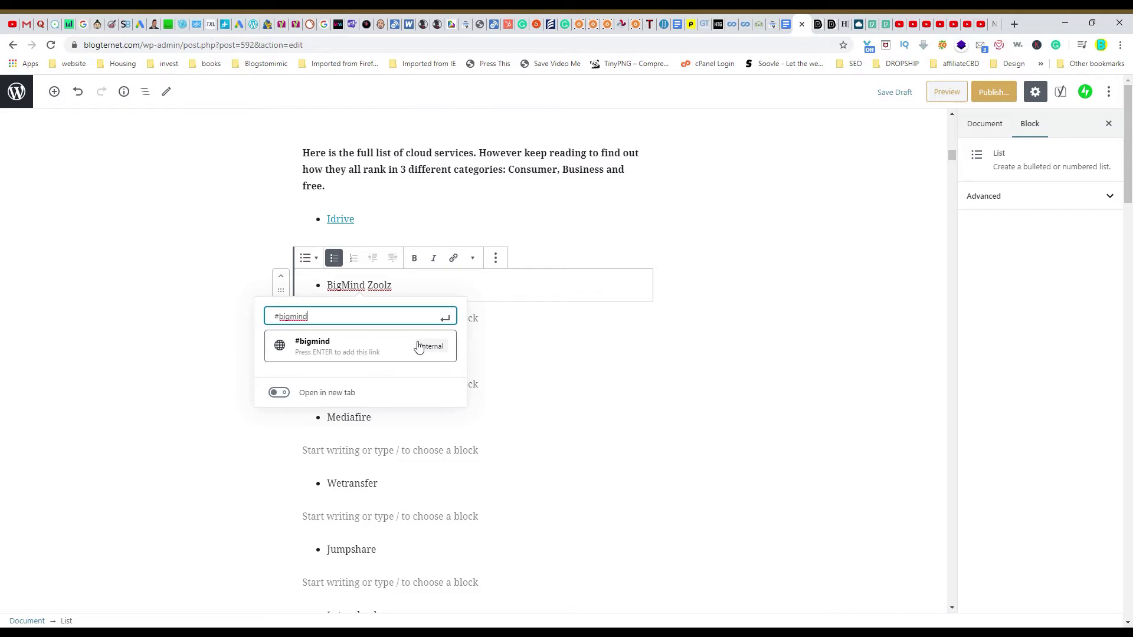
pyautogui.moveTo(280, 324); pyautogui.dragTo(278, 326)
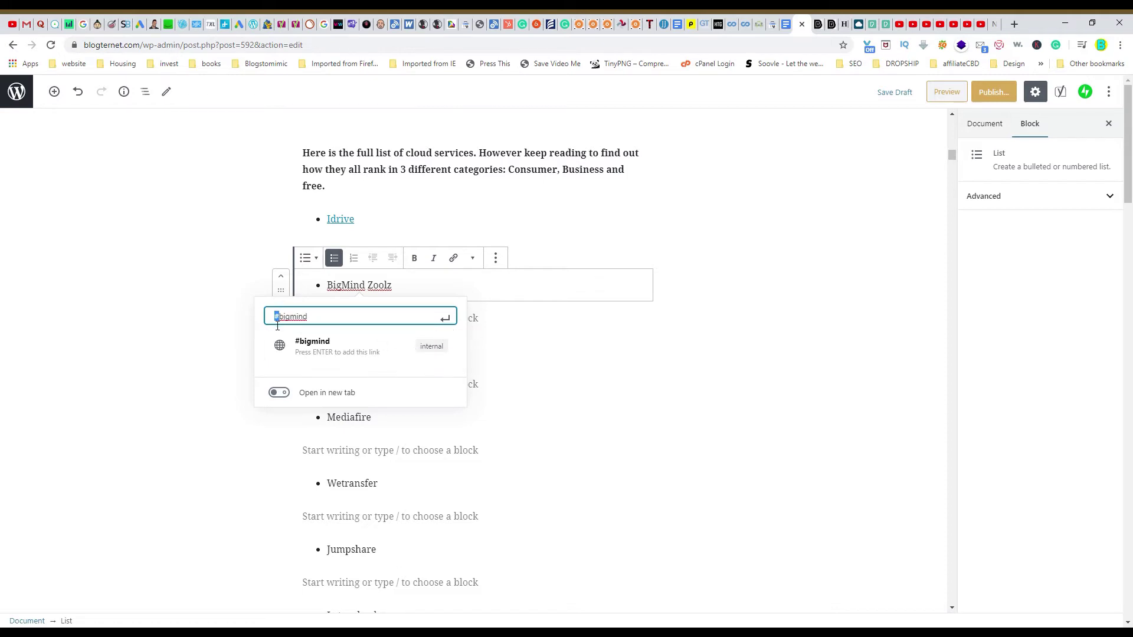
pyautogui.click(281, 326)
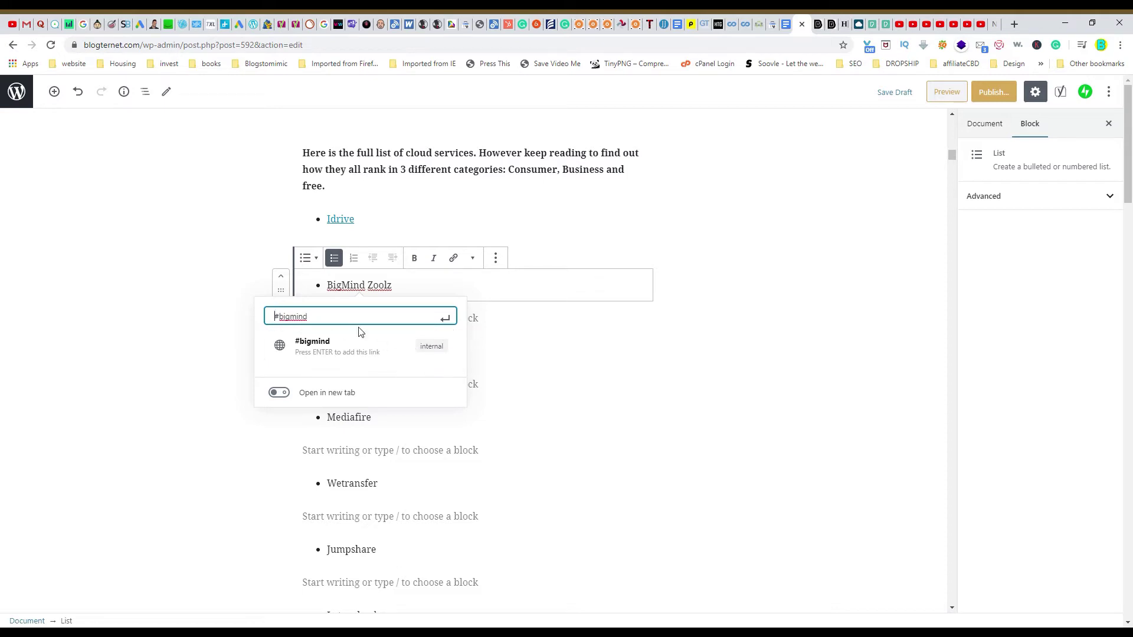
# Apply the #bigmind suggestion as the BigMind Zoolz list item's link
pyautogui.click(424, 353)
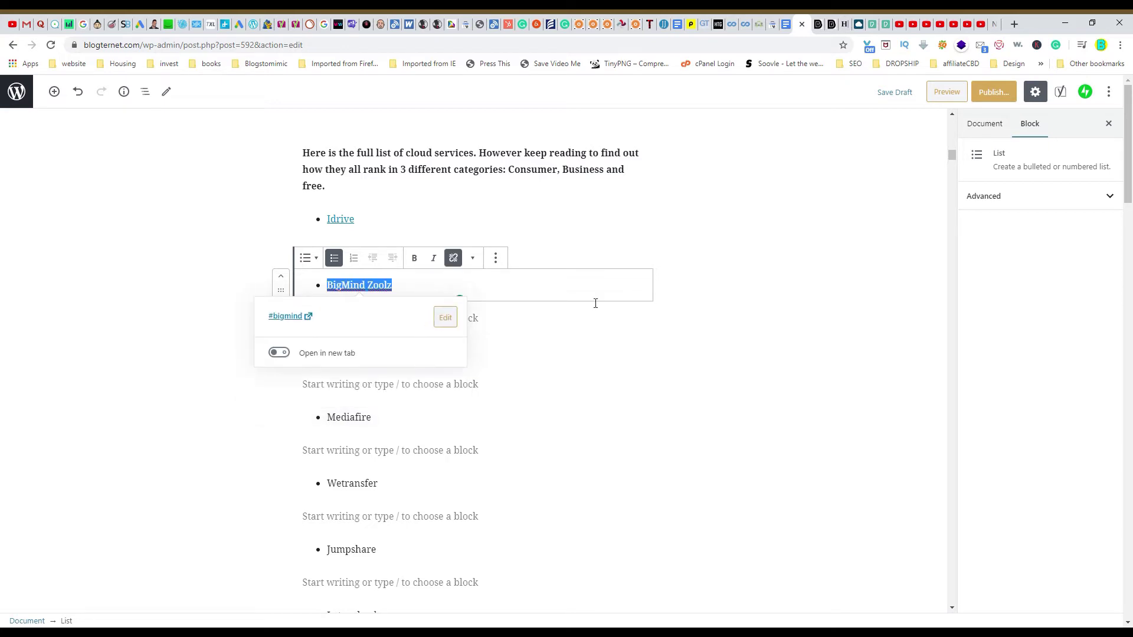
pyautogui.click(612, 371)
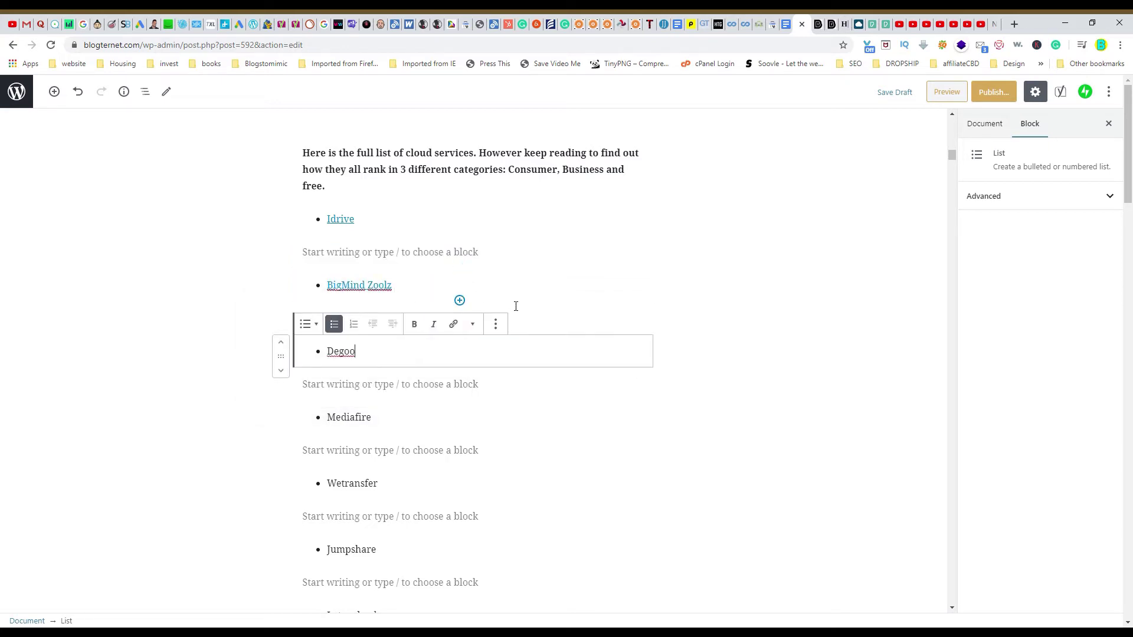
pyautogui.scroll(-1, 529, 272)
pyautogui.scroll(-20, 529, 272)
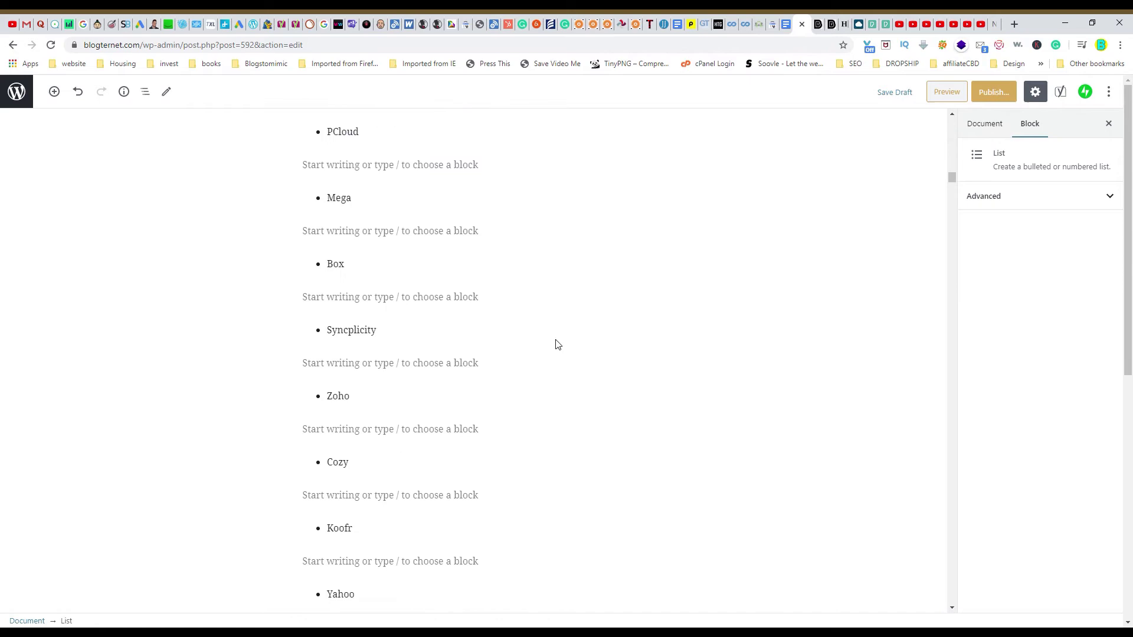
pyautogui.scroll(-20, 551, 347)
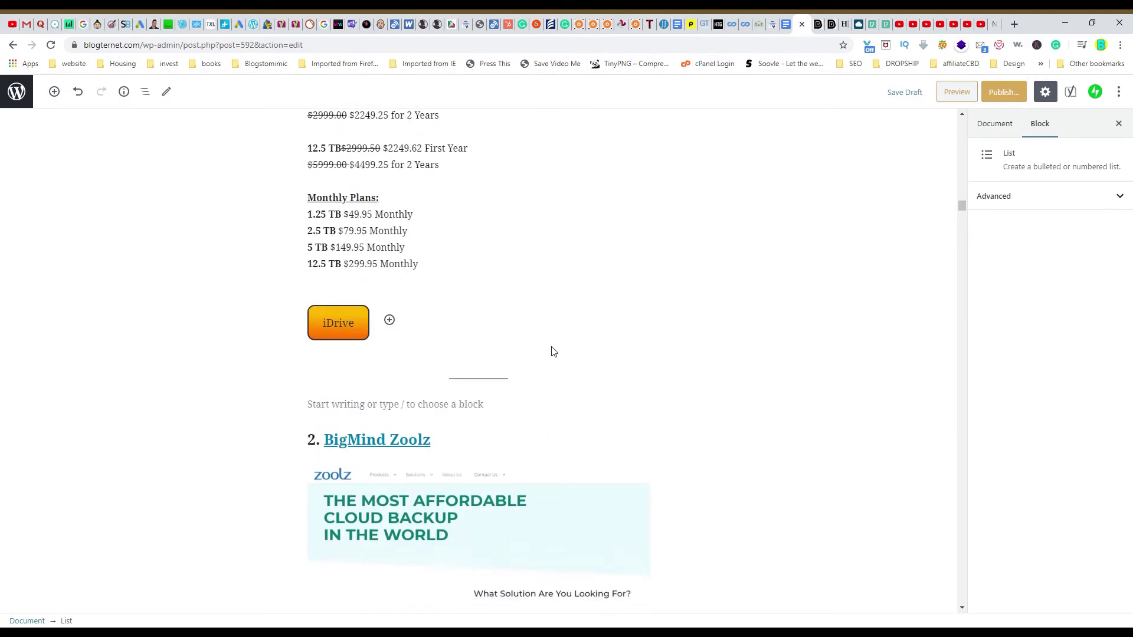
pyautogui.scroll(-1, 553, 352)
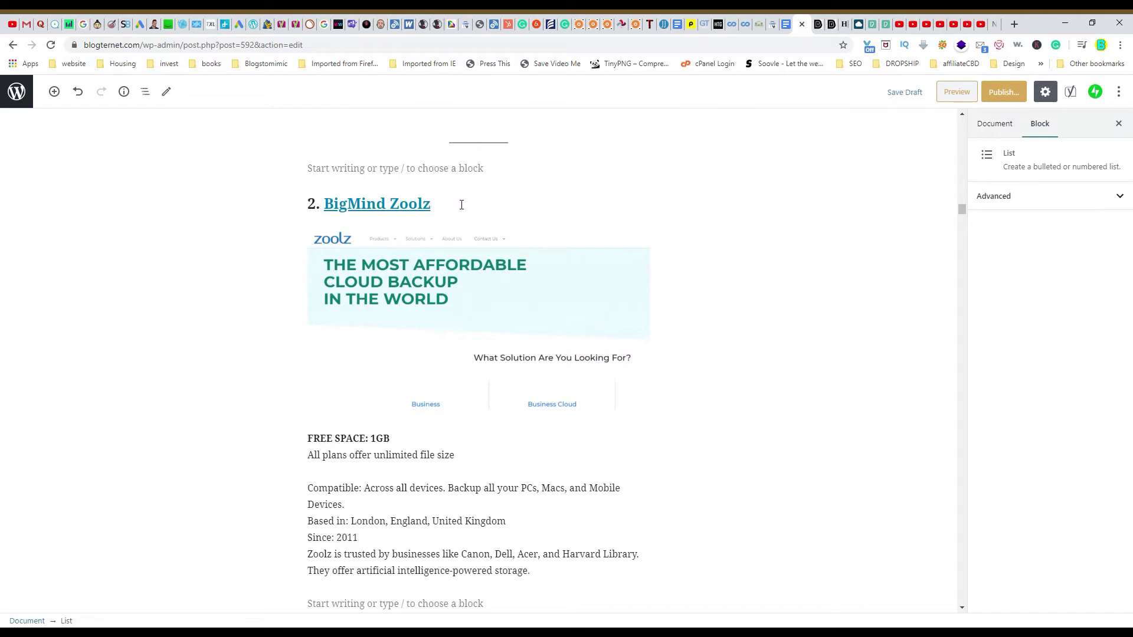
# Switch the '2. BigMind Zoolz' heading block to Edit as HTML
pyautogui.click(416, 206)
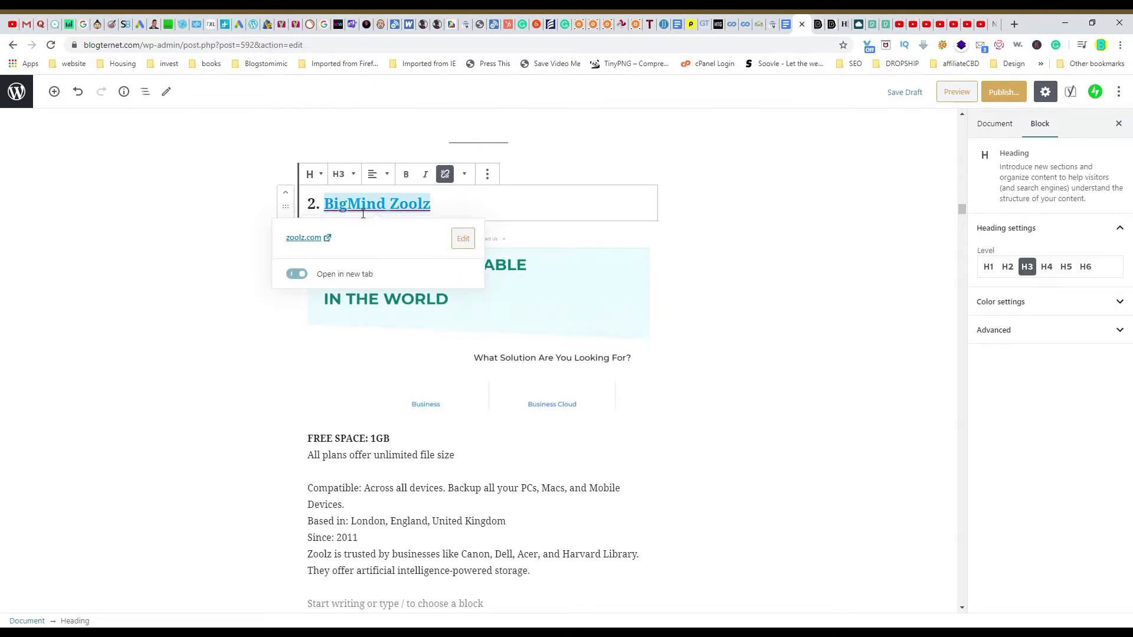
pyautogui.moveTo(432, 205); pyautogui.dragTo(404, 211)
pyautogui.click(436, 204)
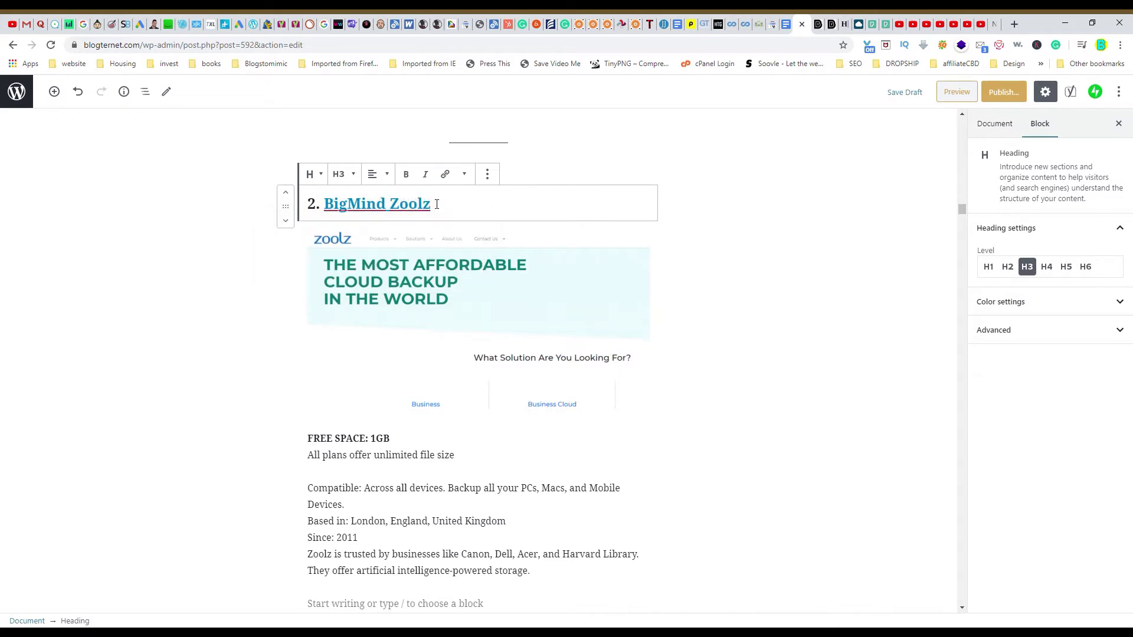
pyautogui.click(330, 206)
pyautogui.click(487, 177)
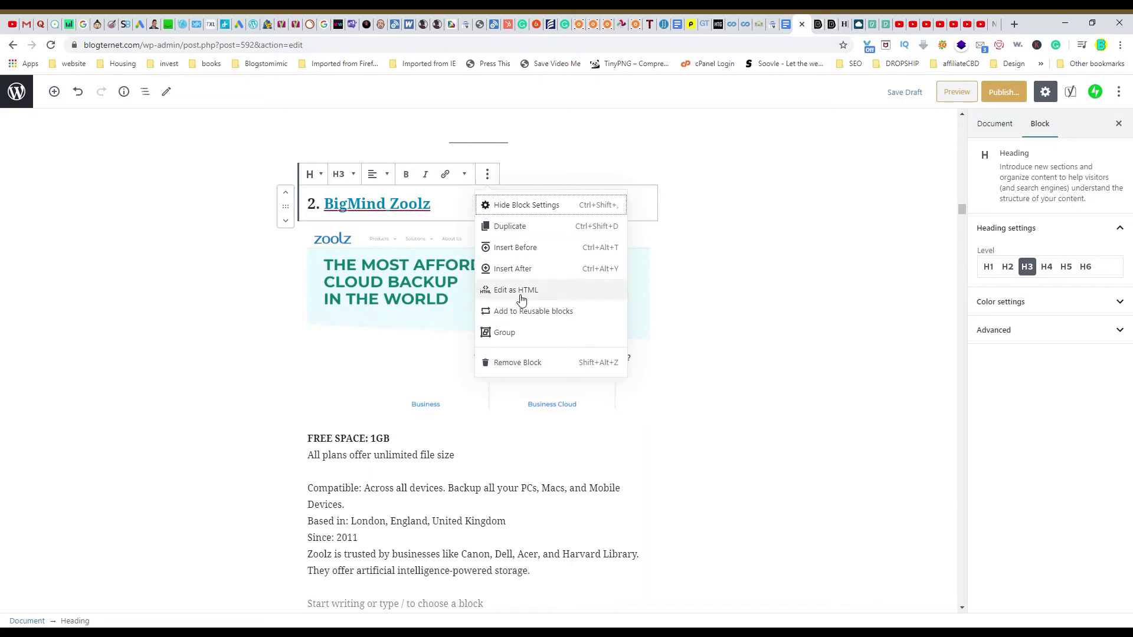
pyautogui.click(459, 216)
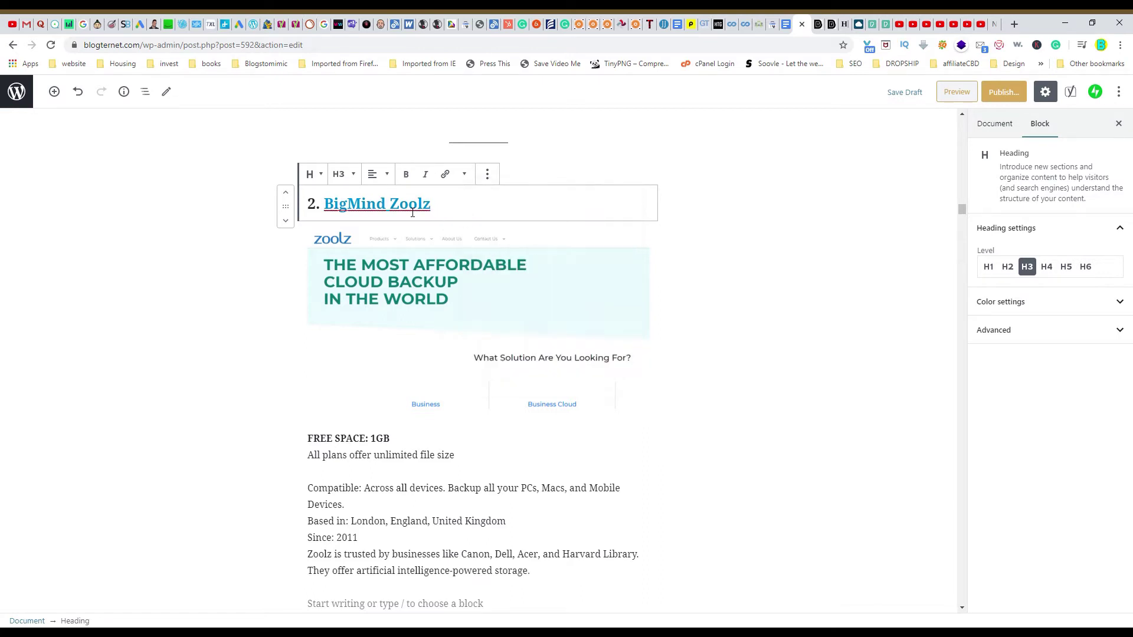
pyautogui.click(487, 175)
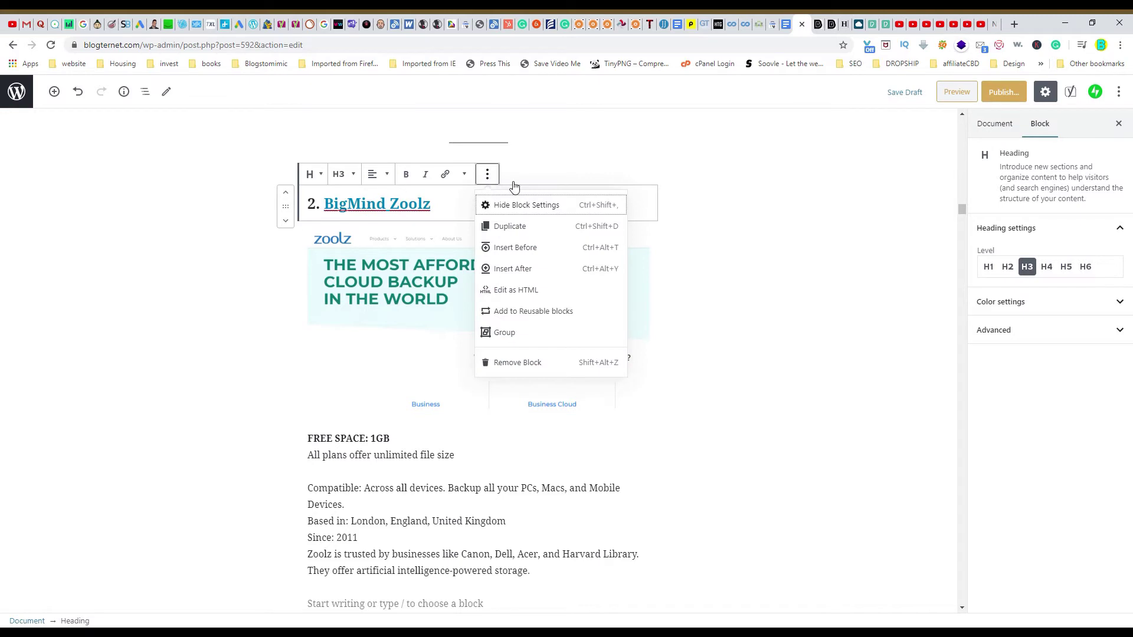
pyautogui.click(534, 291)
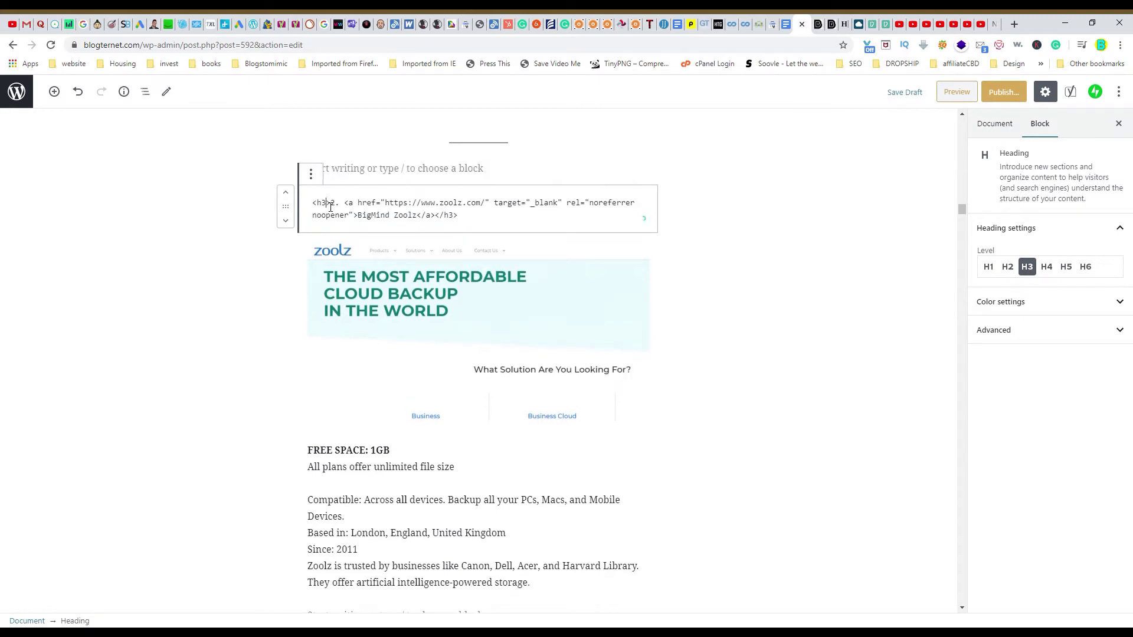
# Replace the heading's id in its HTML with id="bigmind"
pyautogui.click(350, 174)
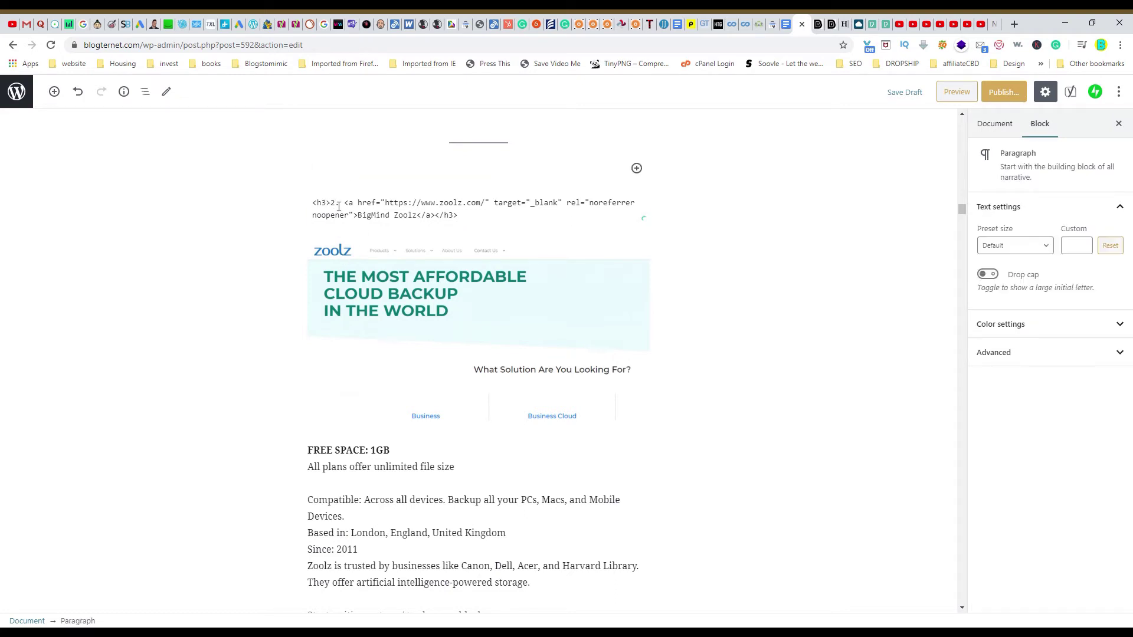
pyautogui.click(332, 205)
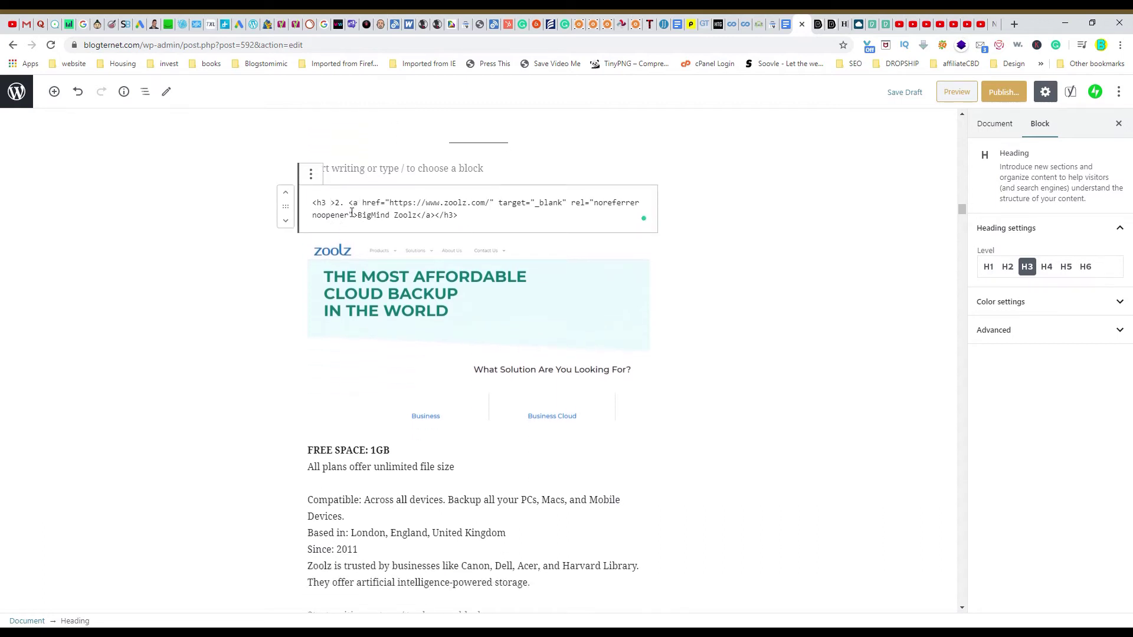
pyautogui.write('id')
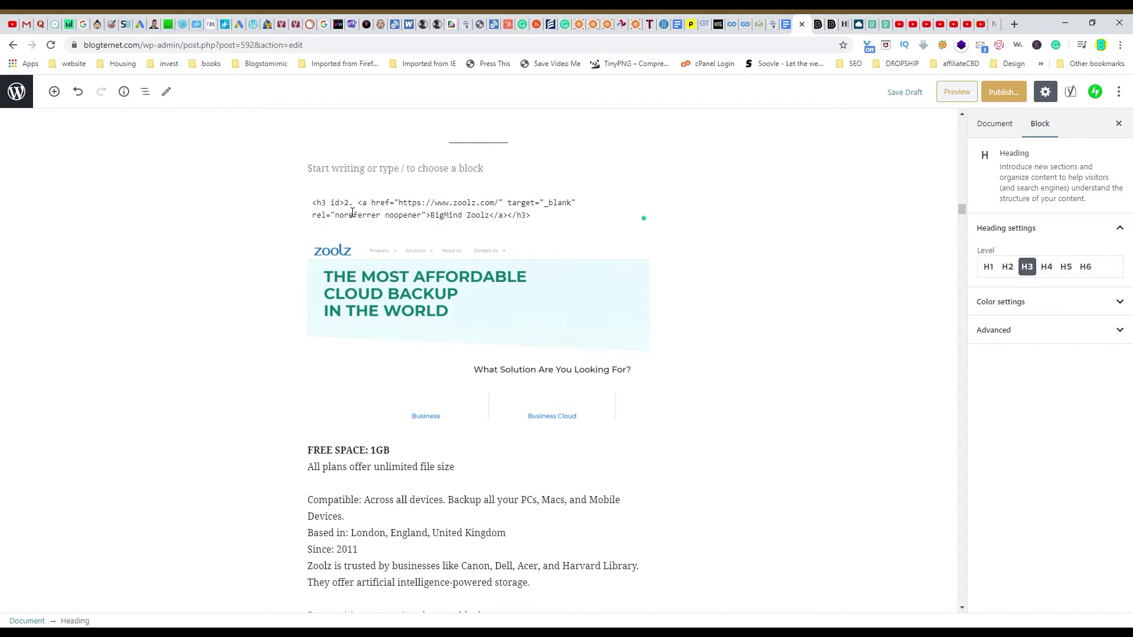
pyautogui.write('=')
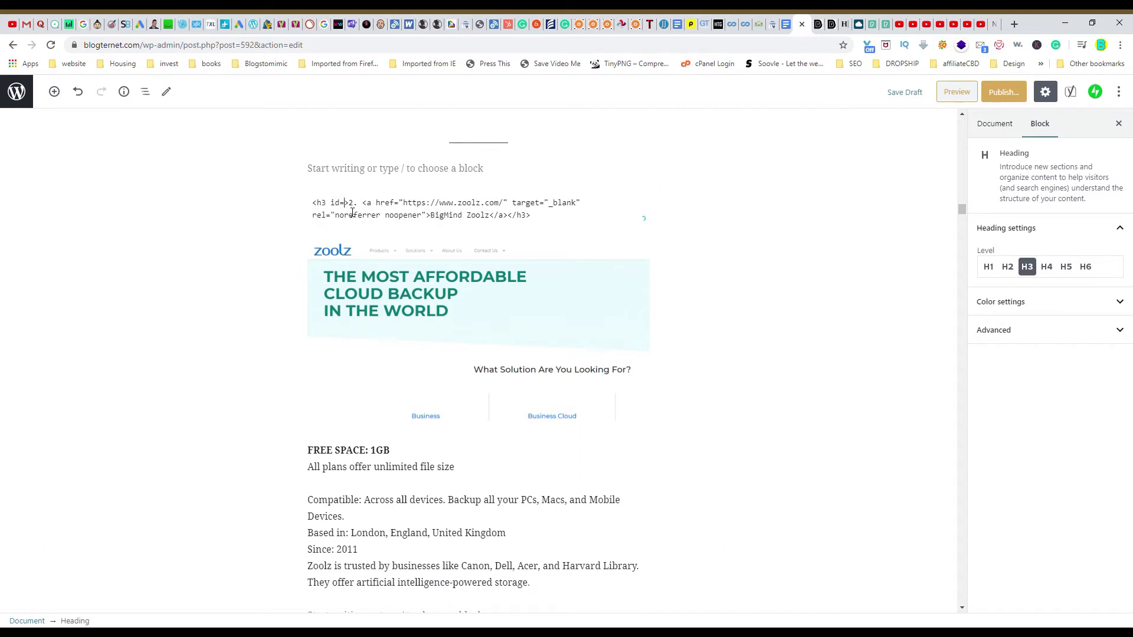
pyautogui.write('"')
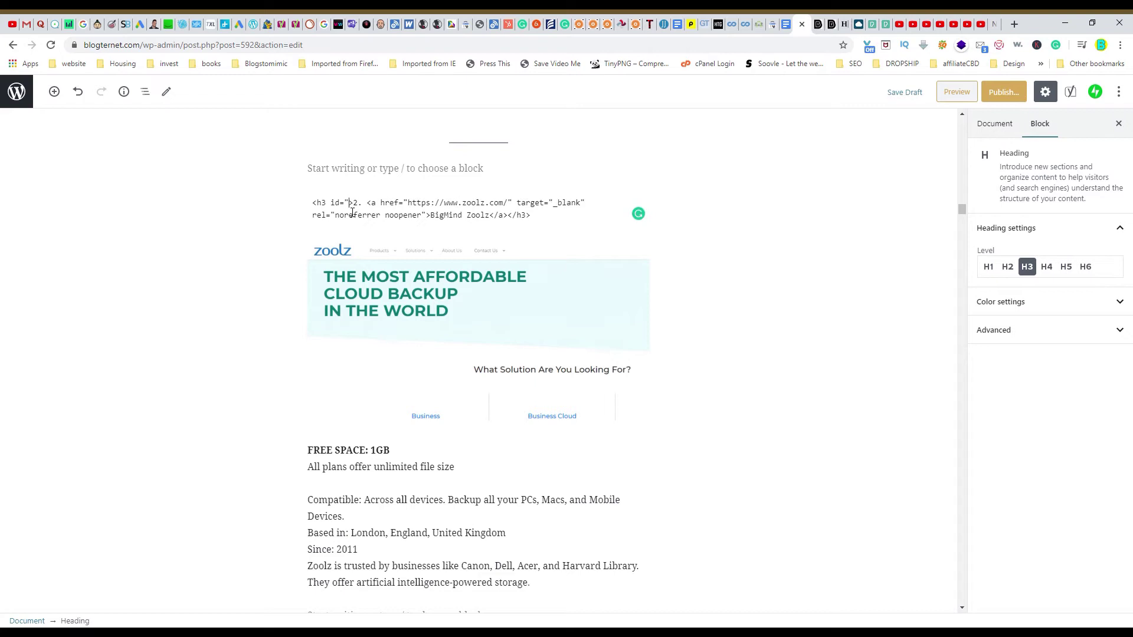
pyautogui.write('big')
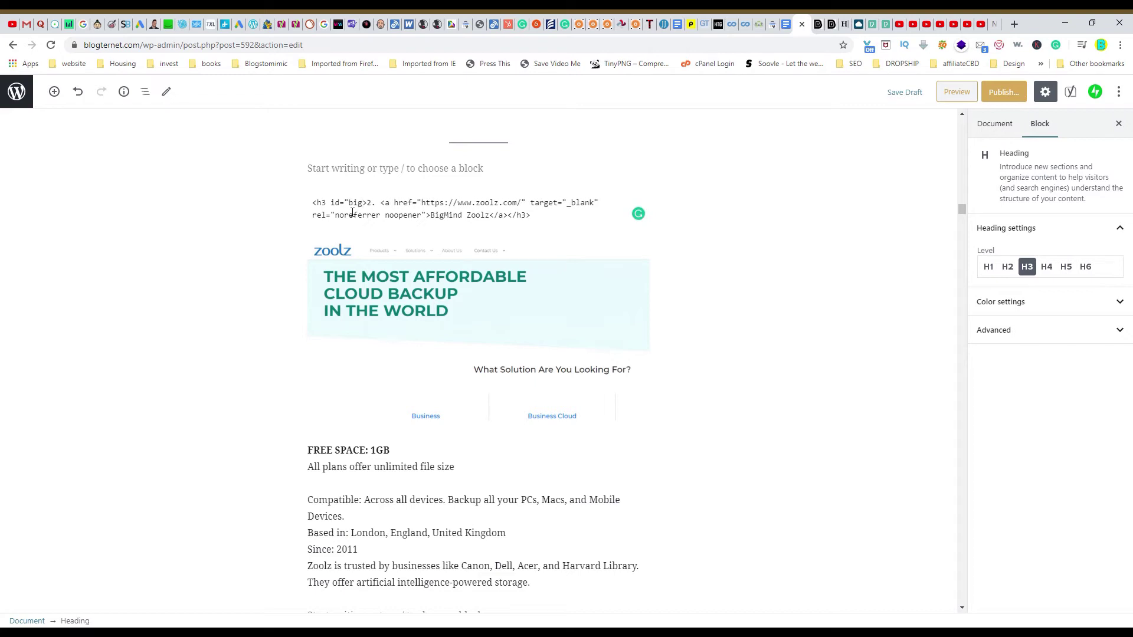
pyautogui.write('mind')
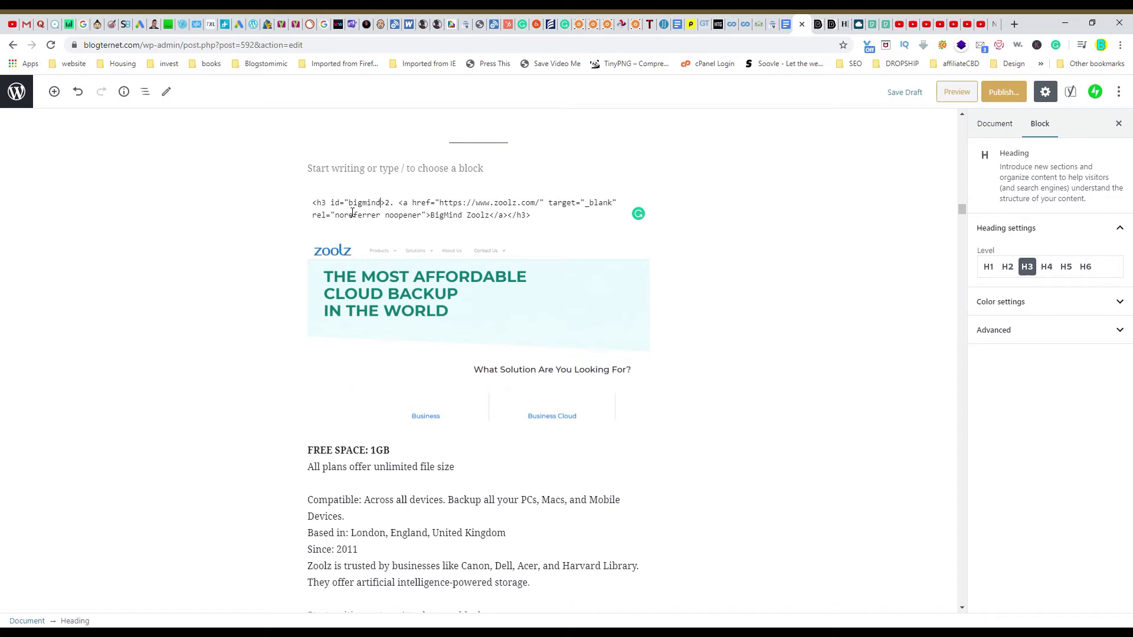
pyautogui.write('"')
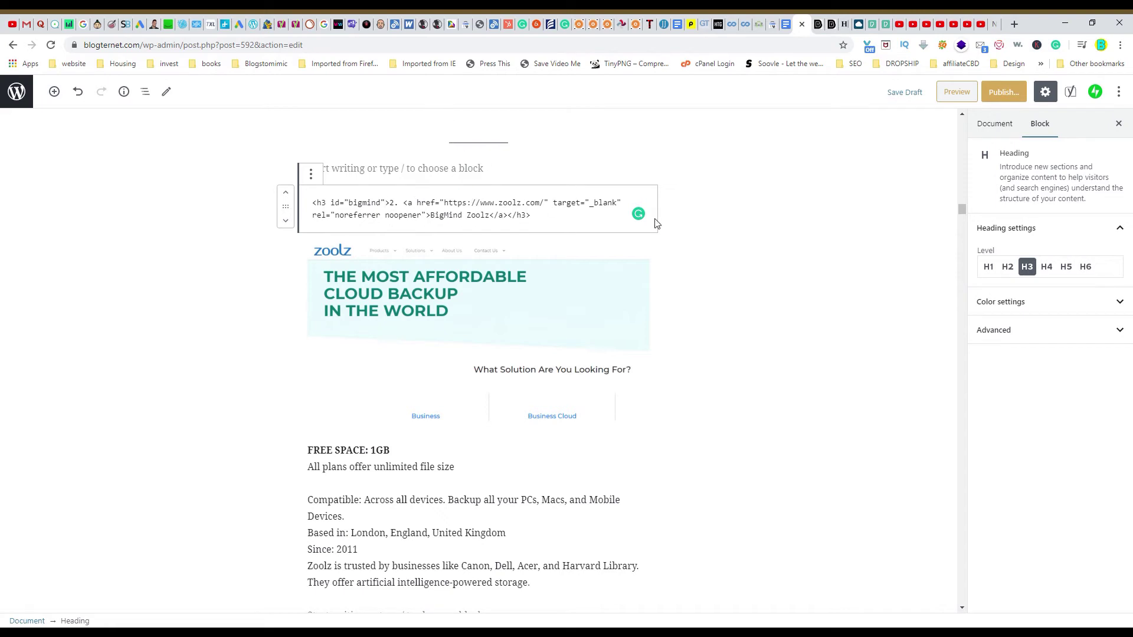
# Save the post as a draft
pyautogui.scroll(2, 657, 223)
pyautogui.click(895, 94)
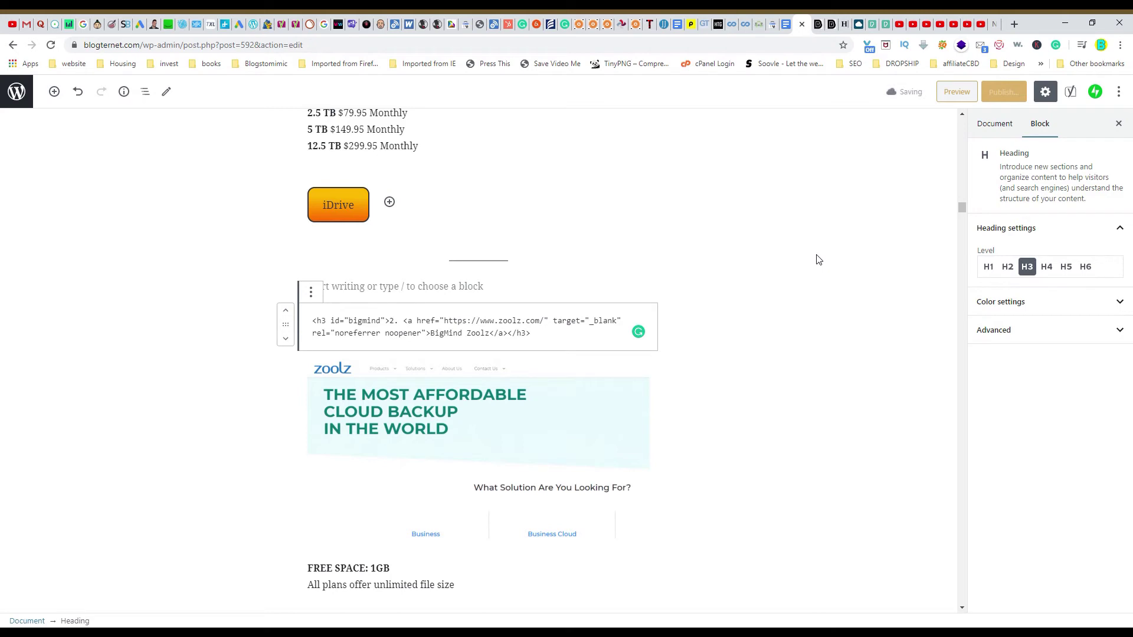
pyautogui.scroll(2, 850, 236)
pyautogui.scroll(-1, 868, 218)
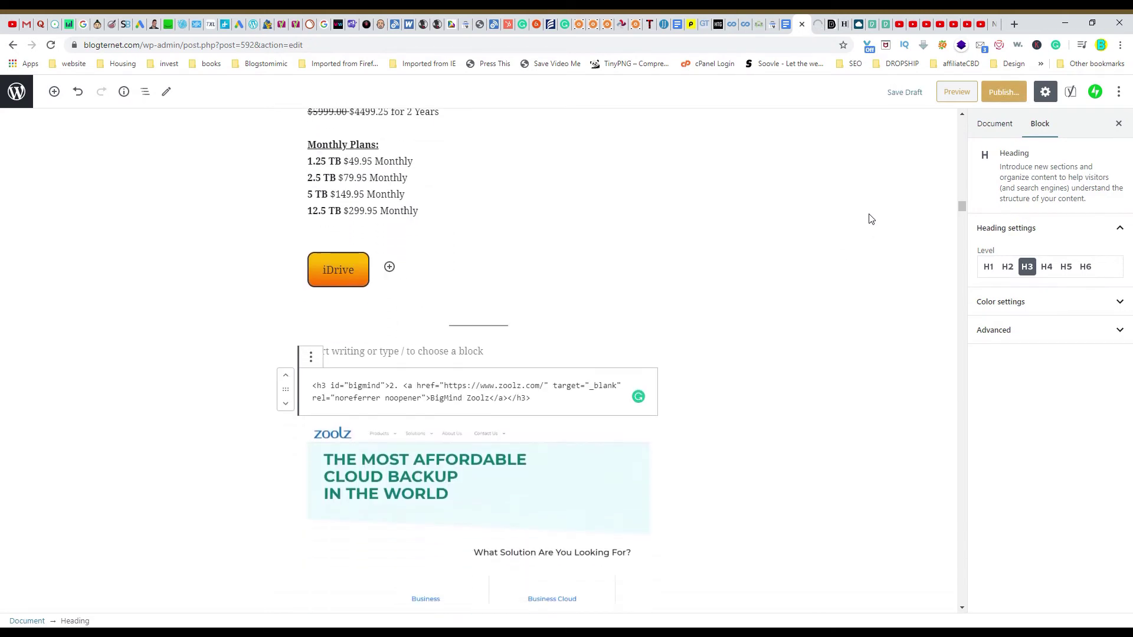
# In the preview, confirm the BigMind Zoolz link jumps to the '2. BigMind Zoolz' section
pyautogui.click(817, 22)
pyautogui.scroll(-15, 669, 187)
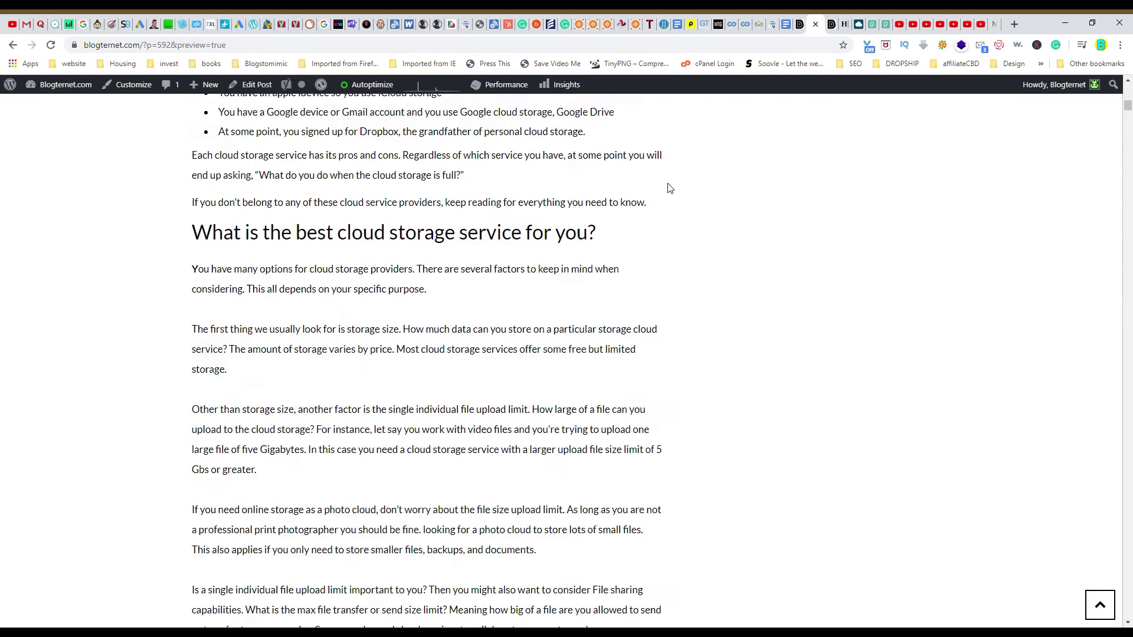
pyautogui.scroll(-15, 670, 188)
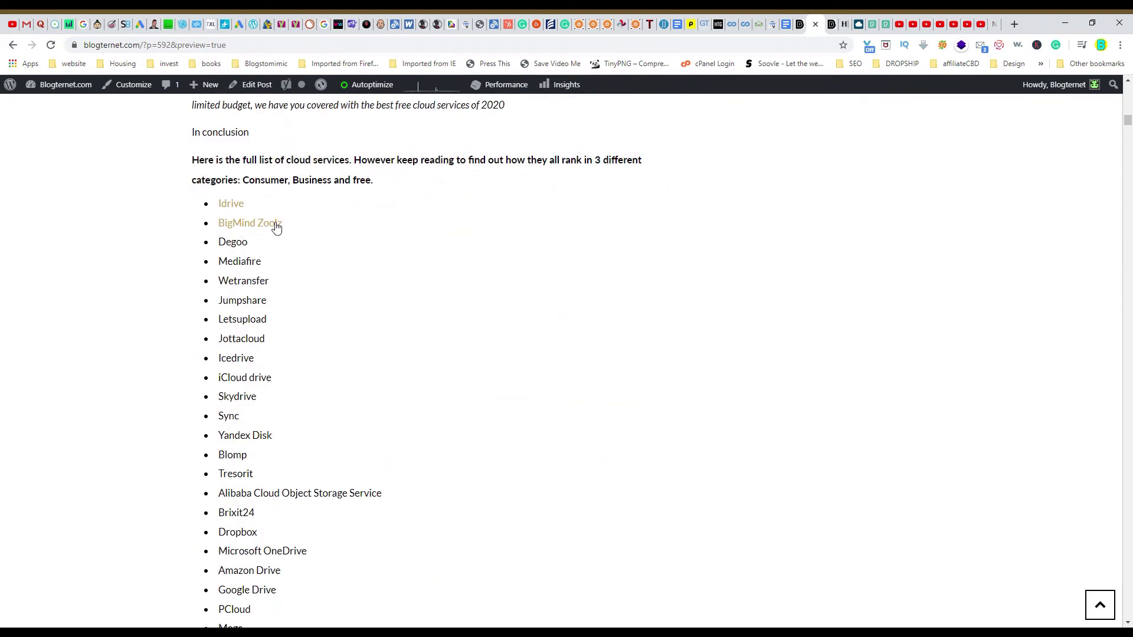
pyautogui.click(277, 228)
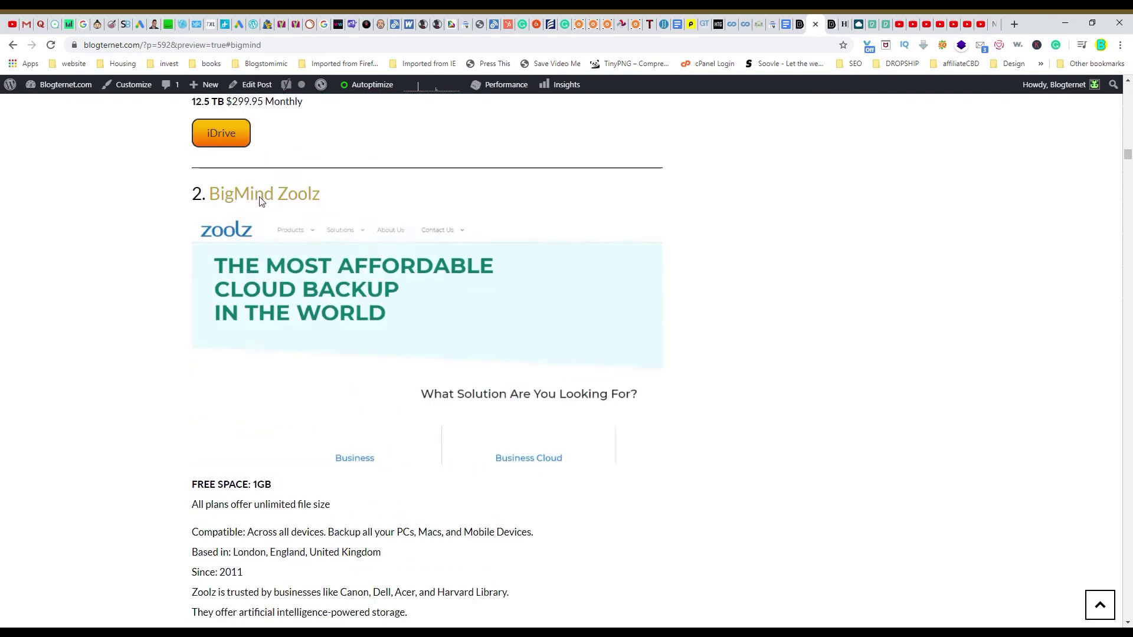
pyautogui.scroll(2, 226, 278)
pyautogui.scroll(-4, 247, 282)
pyautogui.scroll(20, 246, 282)
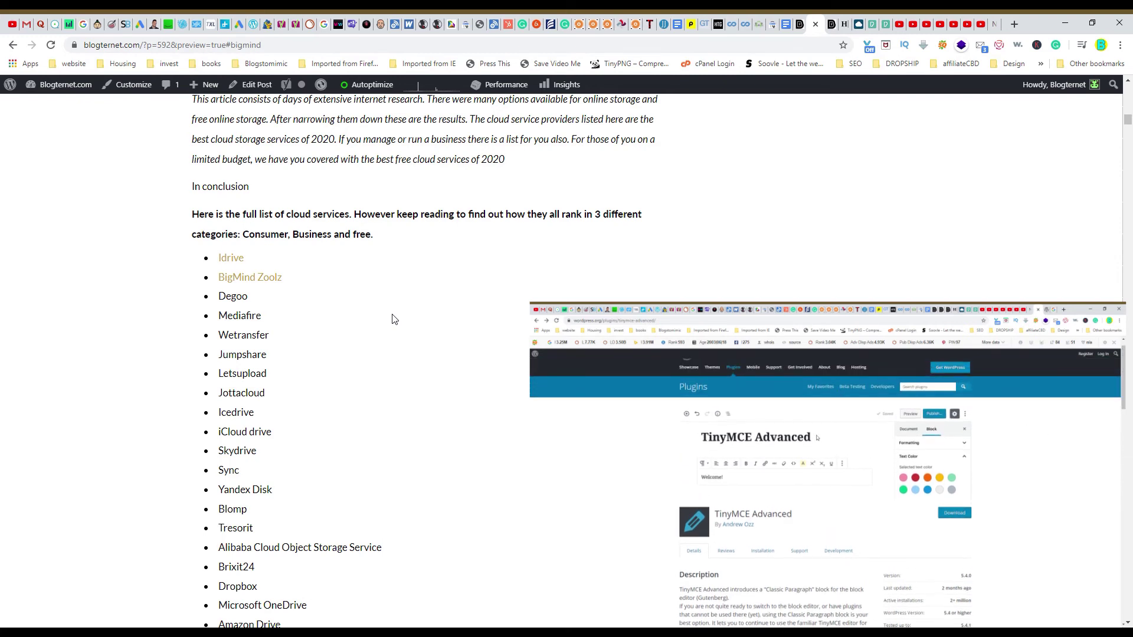
# Switch the BigMind Zoolz heading block back to visual editing in the post editor
pyautogui.hotkey('ctrl', 'shift', 'Tab')
pyautogui.scroll(-3, 471, 216)
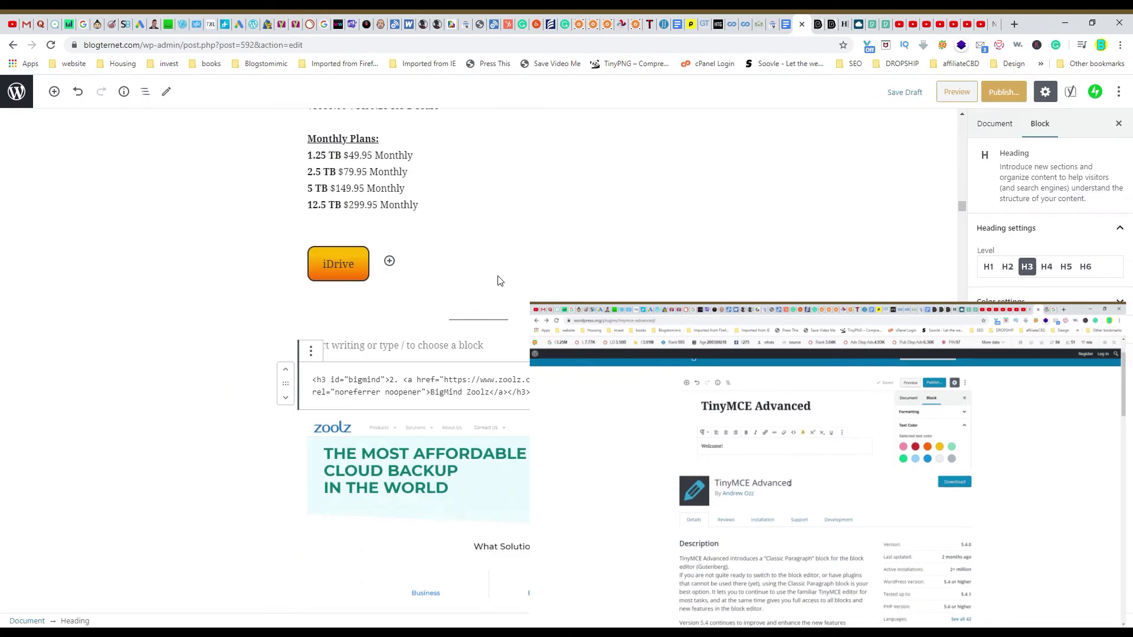
pyautogui.click(446, 354)
pyautogui.click(354, 387)
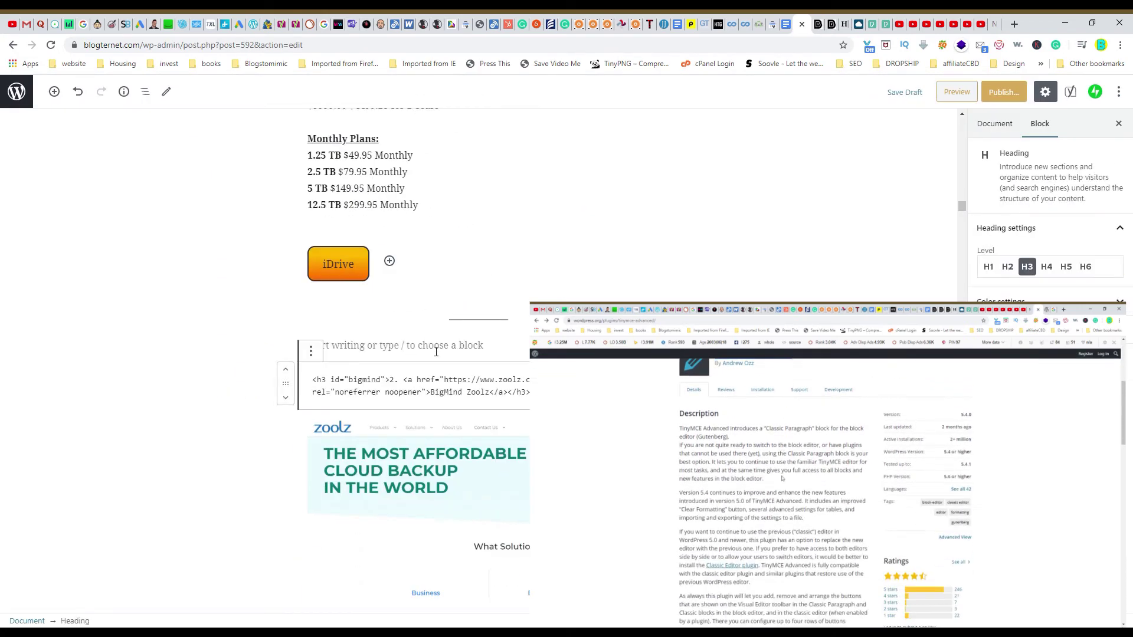
pyautogui.click(311, 352)
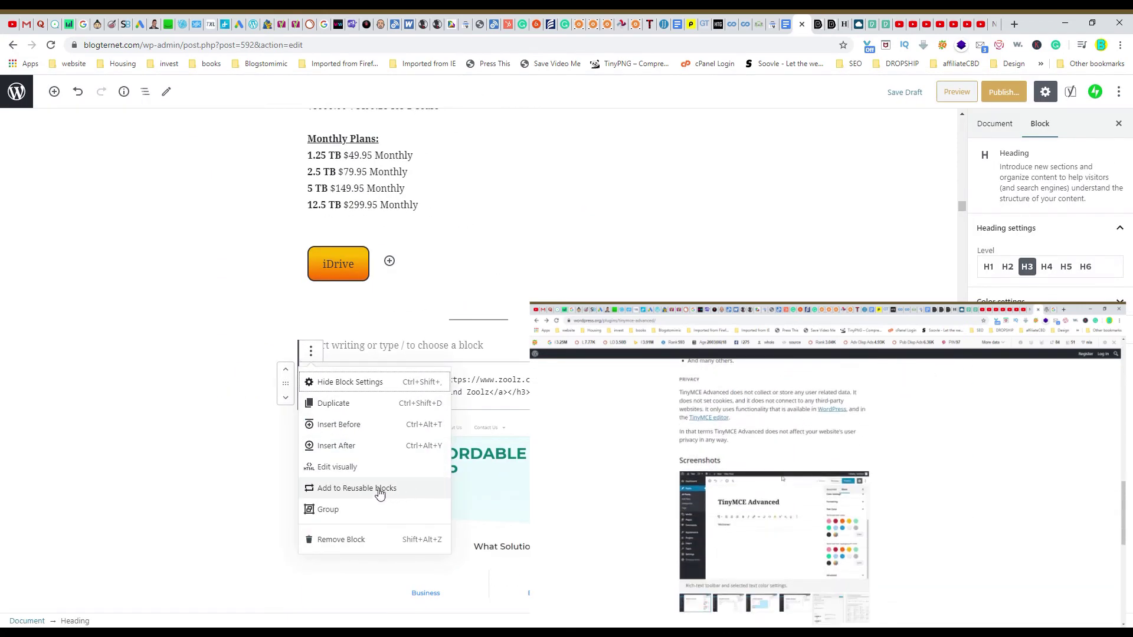
pyautogui.click(357, 472)
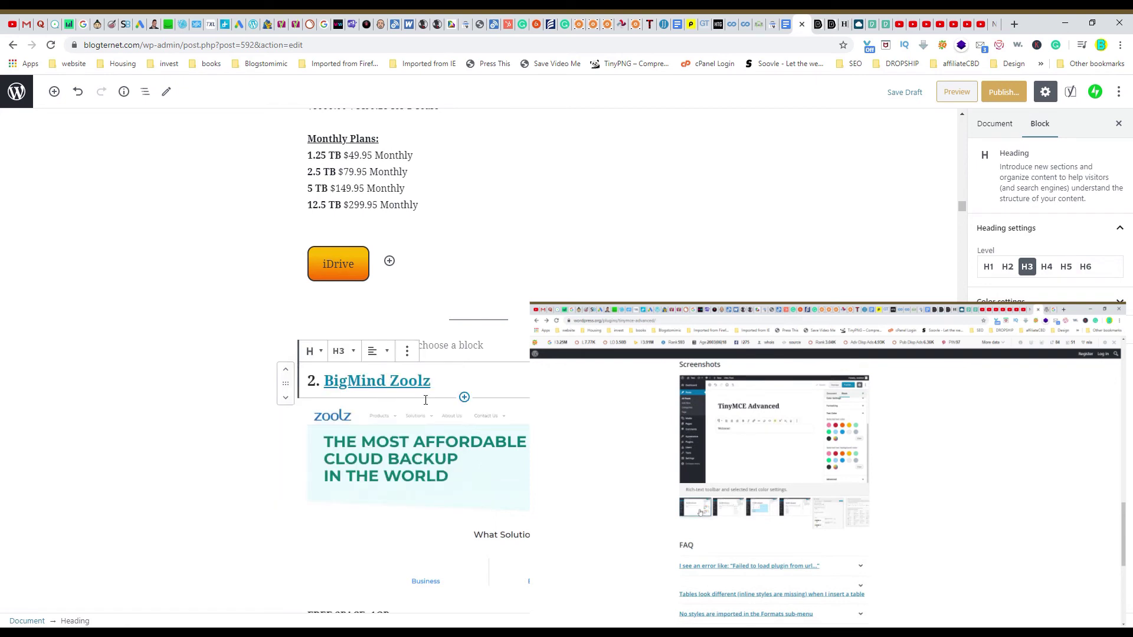
pyautogui.click(464, 386)
# Select the BigMind Zoolz heading text and inspect its attached link
pyautogui.scroll(-3, 489, 382)
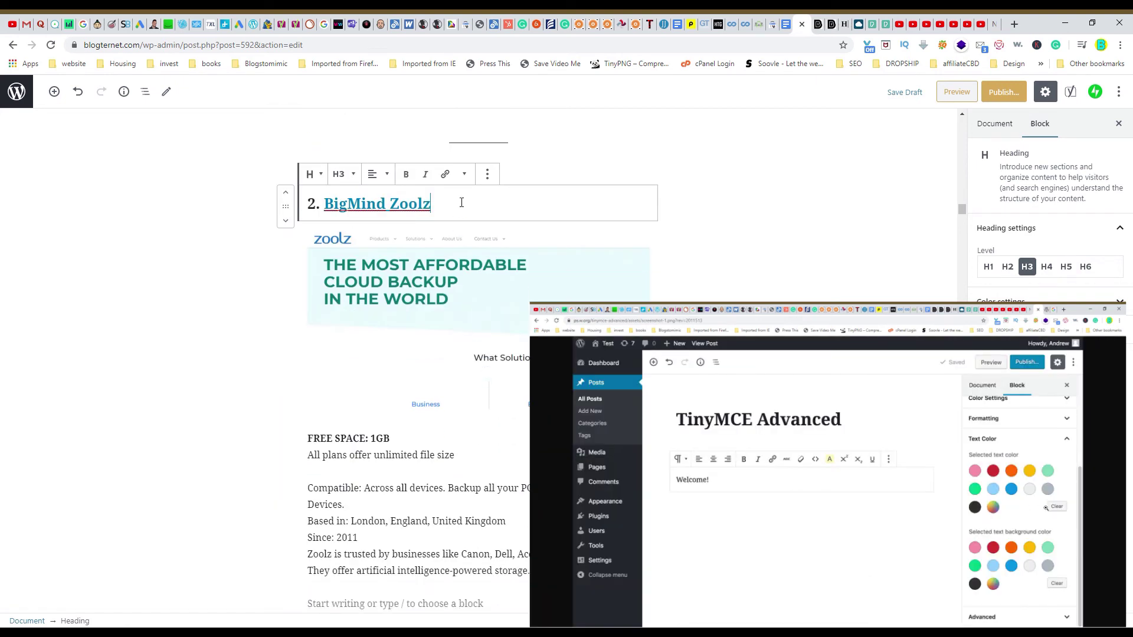
pyautogui.click(488, 174)
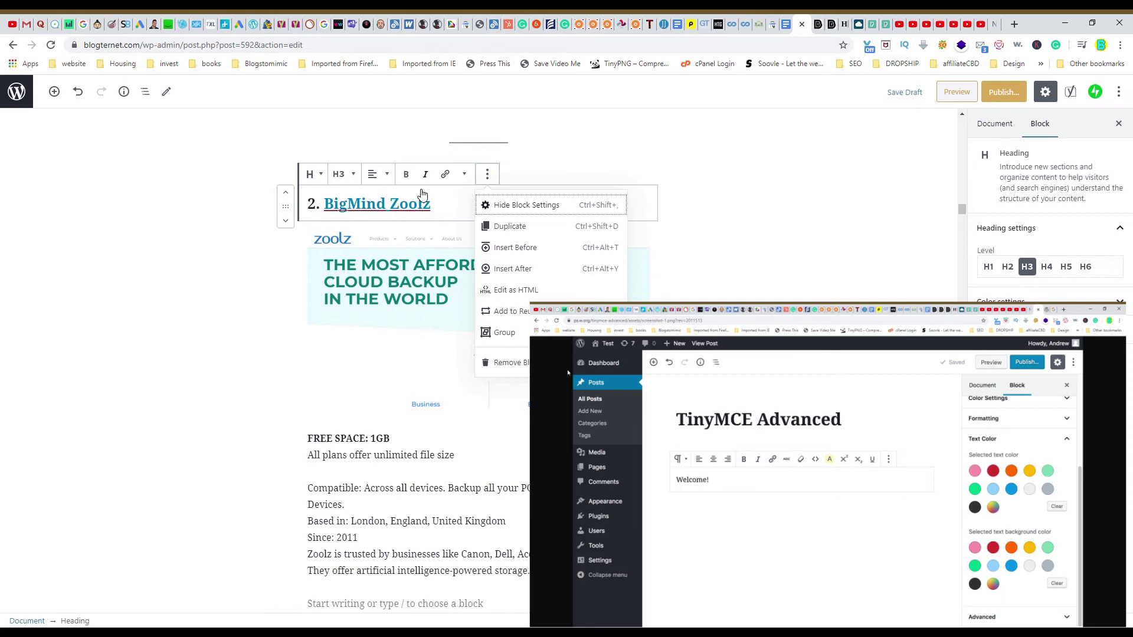
pyautogui.click(435, 210)
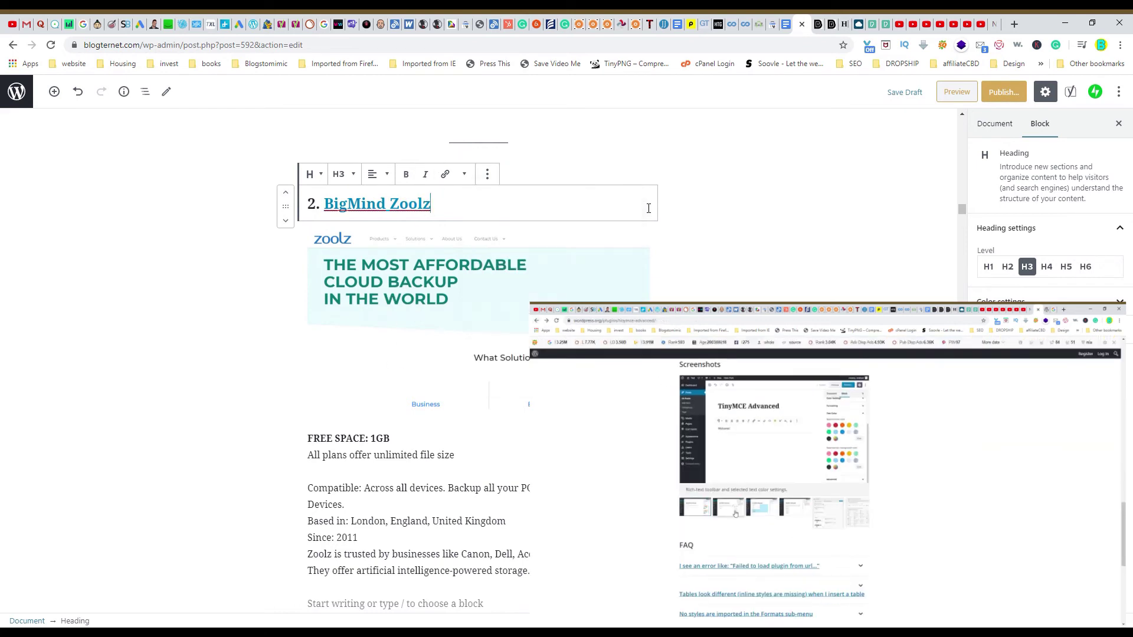
pyautogui.moveTo(432, 204); pyautogui.dragTo(323, 204)
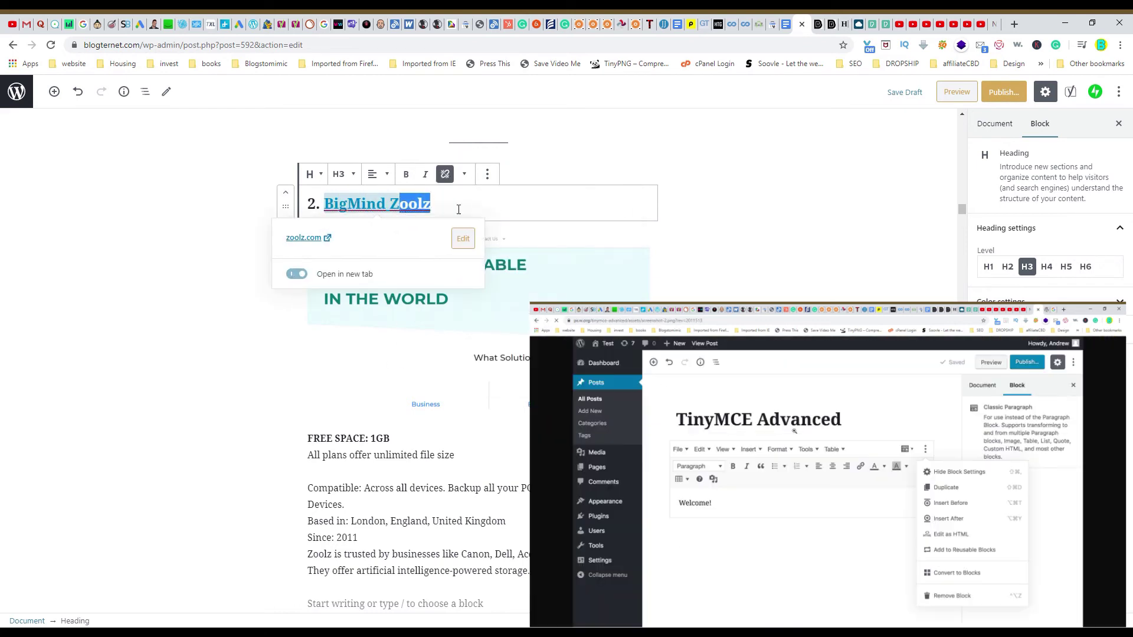
pyautogui.click(458, 209)
pyautogui.scroll(-2, 431, 214)
pyautogui.scroll(4, 430, 213)
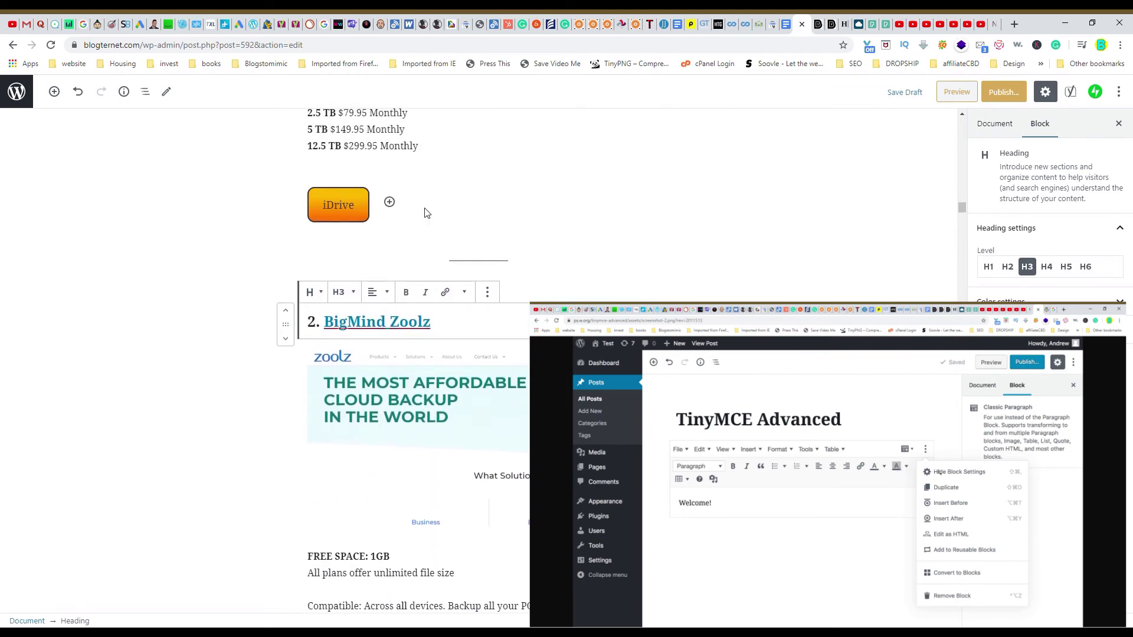
pyautogui.moveTo(526, 269)
pyautogui.mouseDown()
pyautogui.moveTo(352, 270)
pyautogui.moveTo(502, 271)
pyautogui.moveTo(534, 289)
pyautogui.mouseUp()
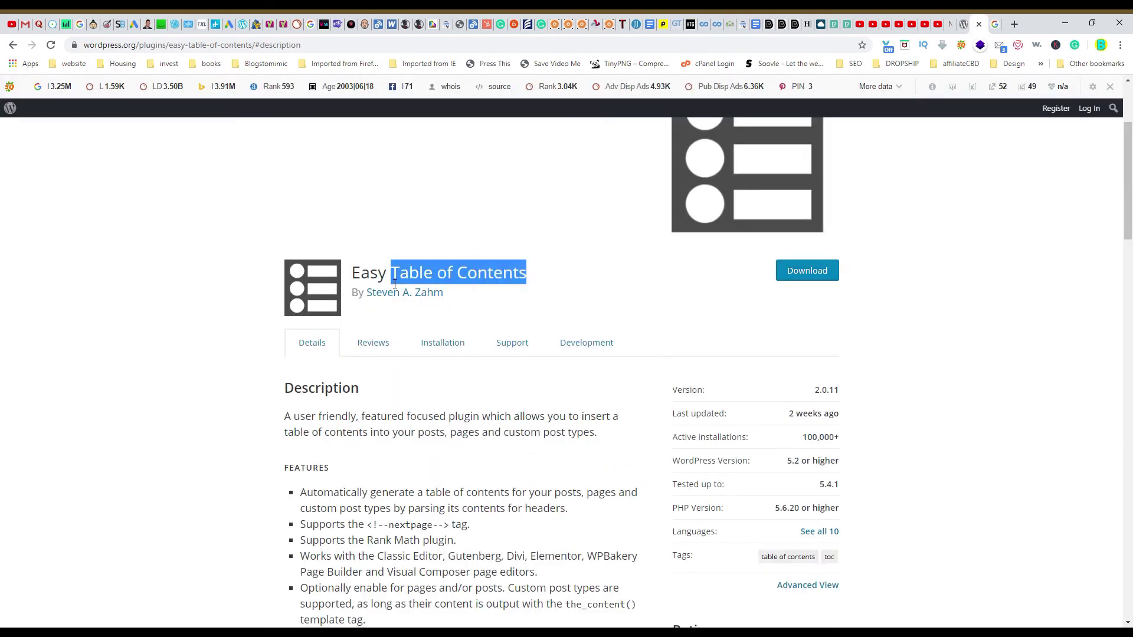
# Browse the Easy Table of Contents plugin page and a table of contents example image
pyautogui.scroll(-20, 539, 366)
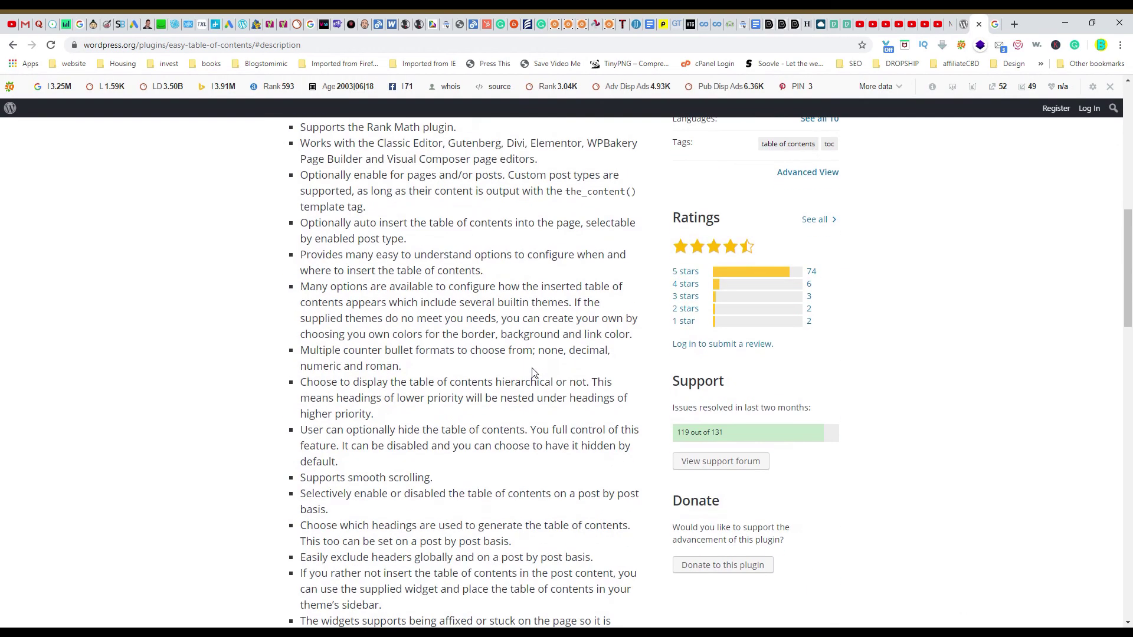
pyautogui.scroll(-4, 519, 378)
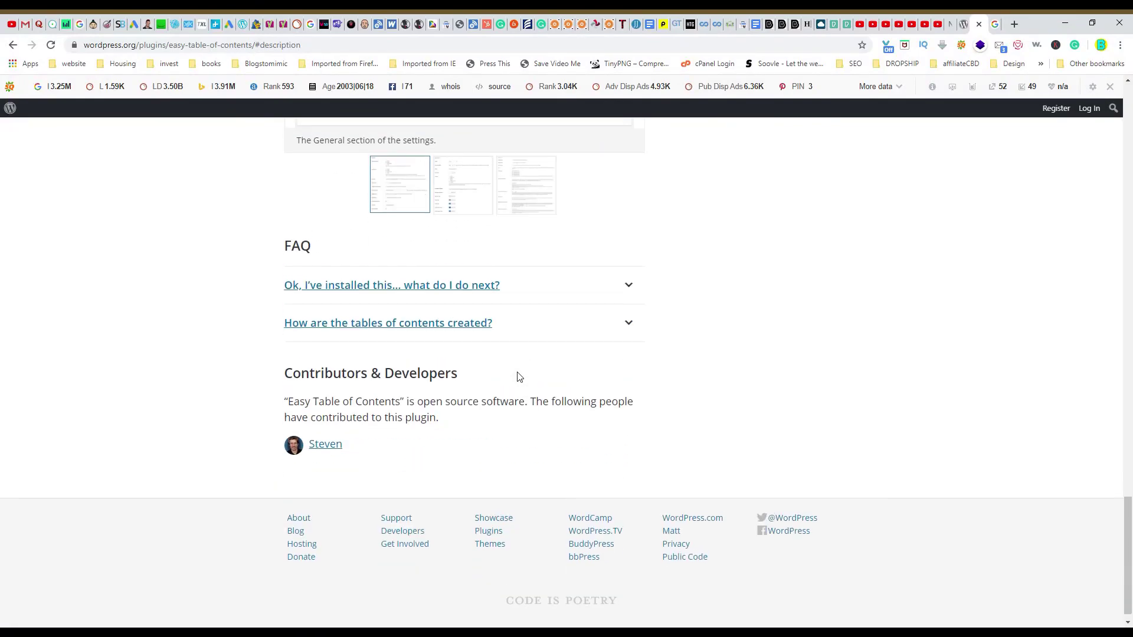
pyautogui.scroll(5, 518, 375)
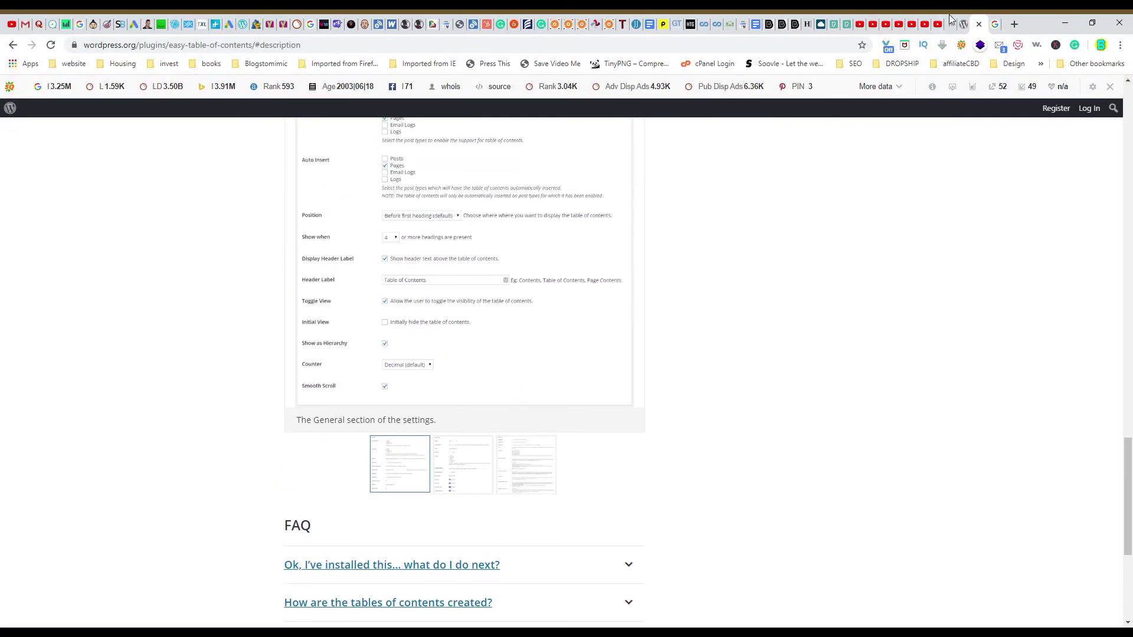
pyautogui.click(987, 18)
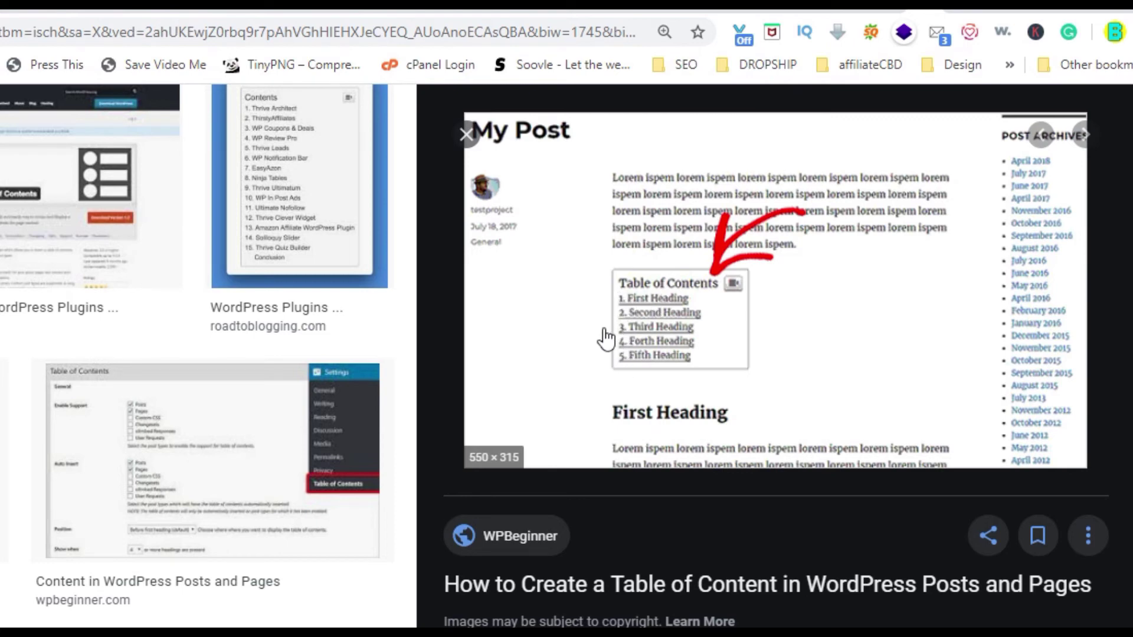
pyautogui.scroll(-2, 606, 338)
pyautogui.scroll(2, 606, 338)
pyautogui.click(974, 21)
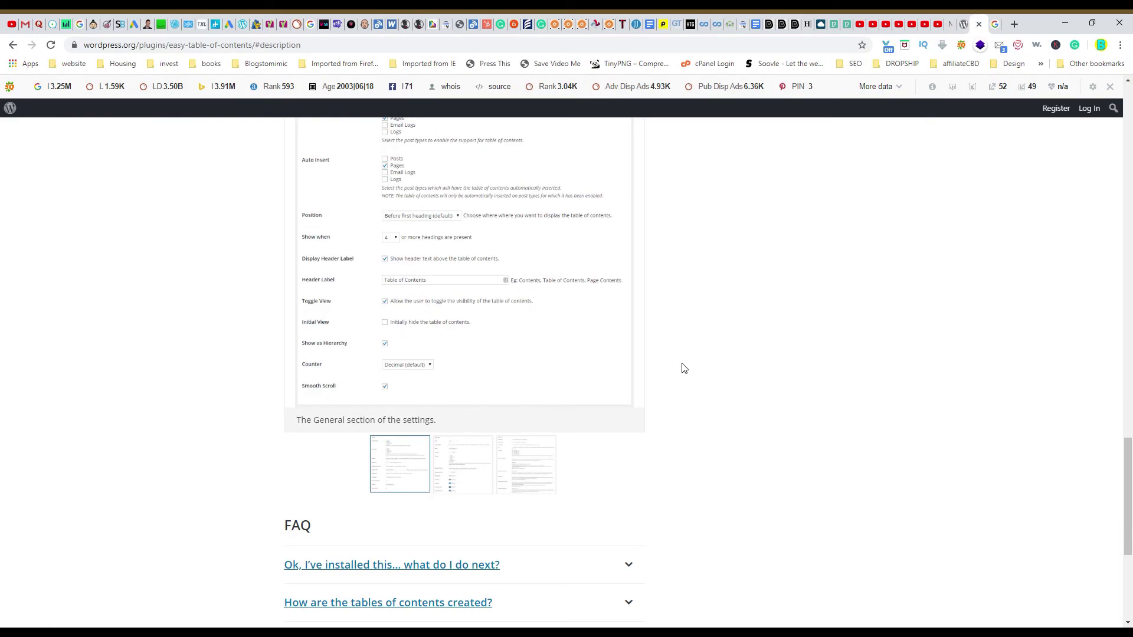
# Scroll back through the plugin page and return to the WordPress post editor
pyautogui.scroll(2, 678, 372)
pyautogui.scroll(-2, 675, 375)
pyautogui.scroll(10, 669, 379)
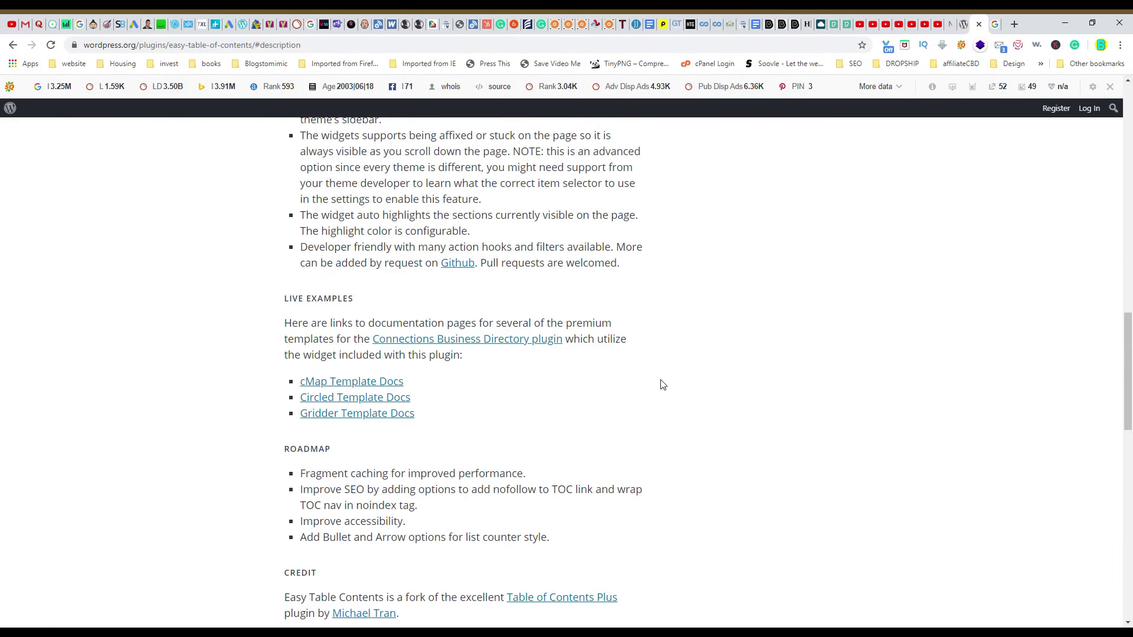
pyautogui.scroll(15, 658, 386)
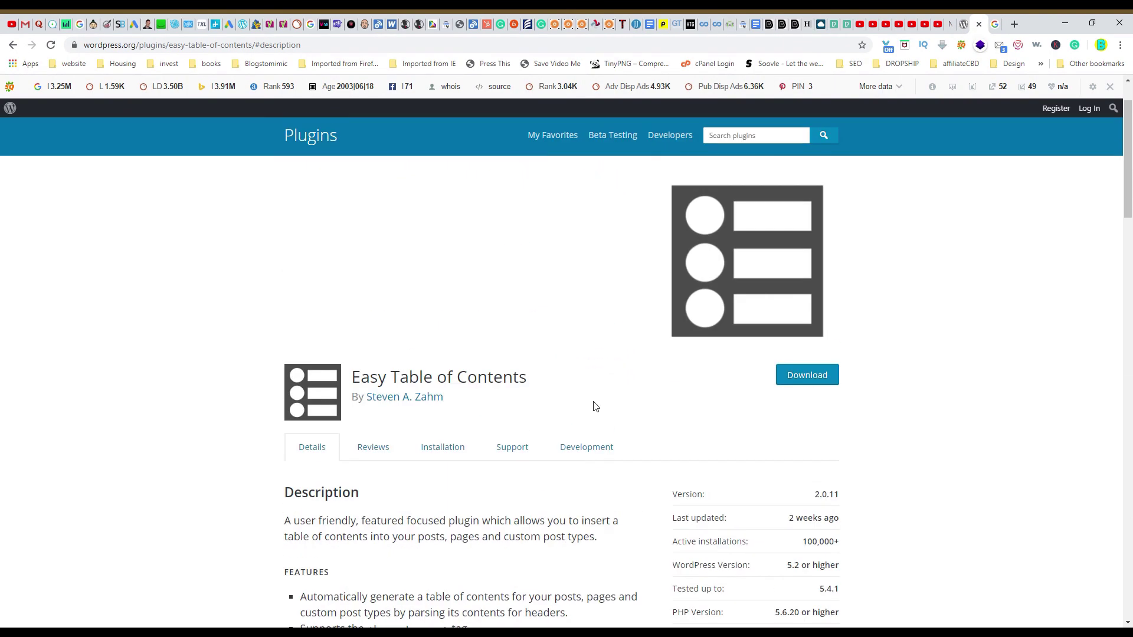
pyautogui.scroll(-7, 595, 407)
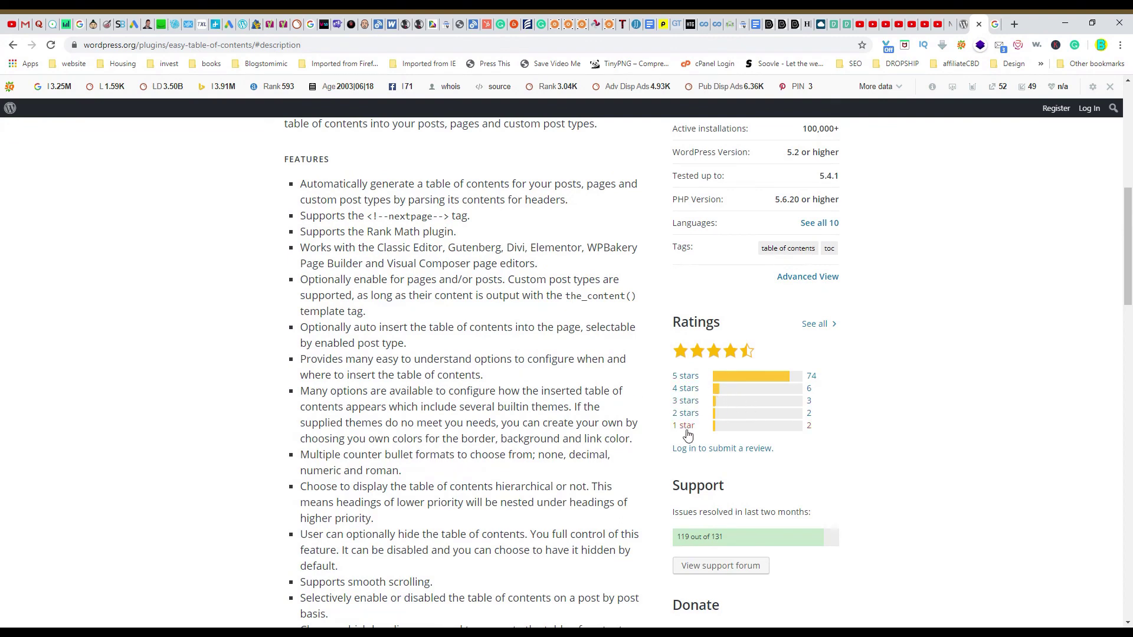
pyautogui.click(756, 24)
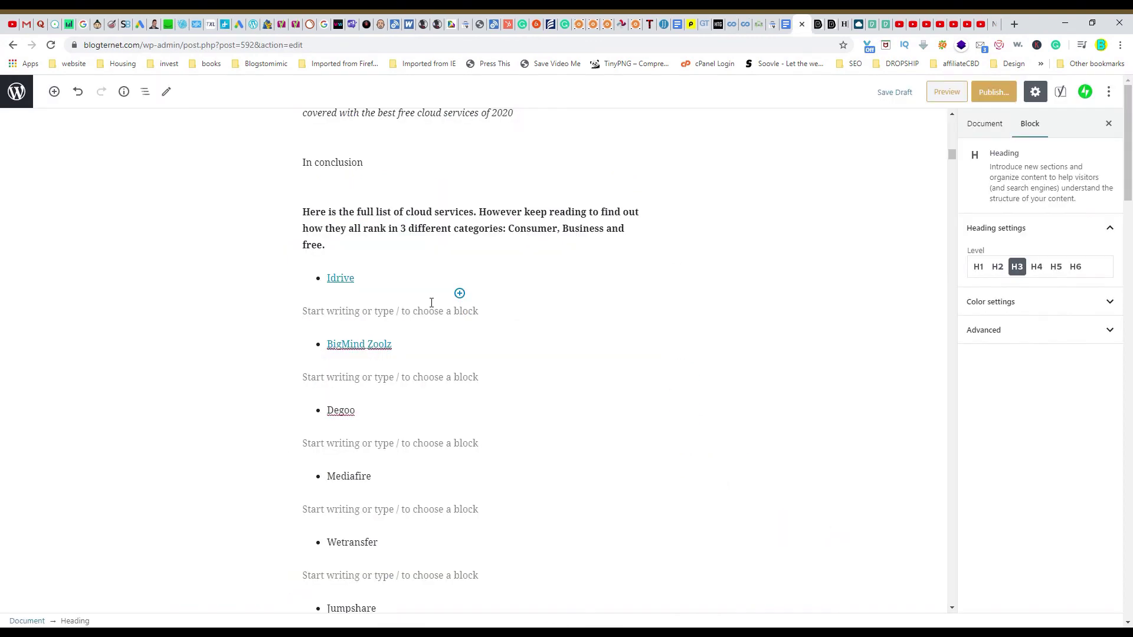